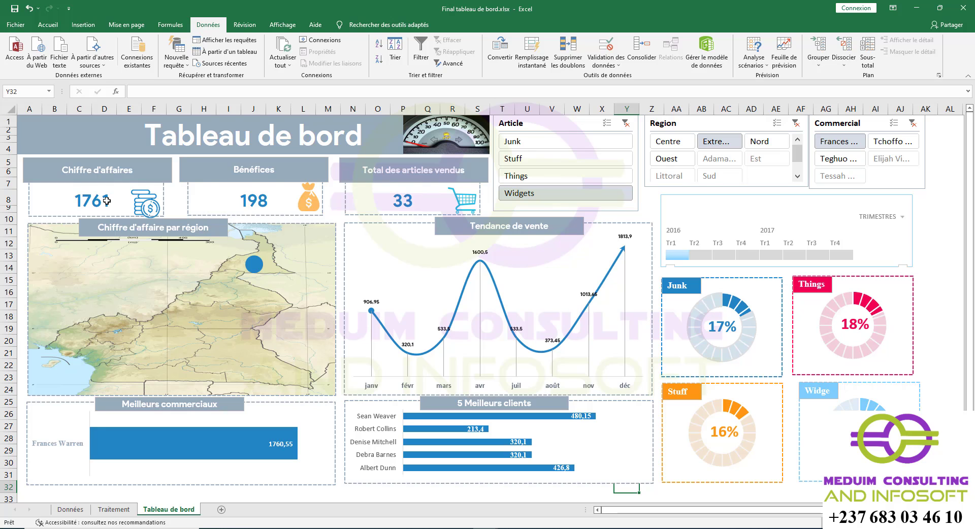
Step: Clear the Article, Region and Commercial slicer filters on the finished dashboard
click(625, 123)
click(796, 124)
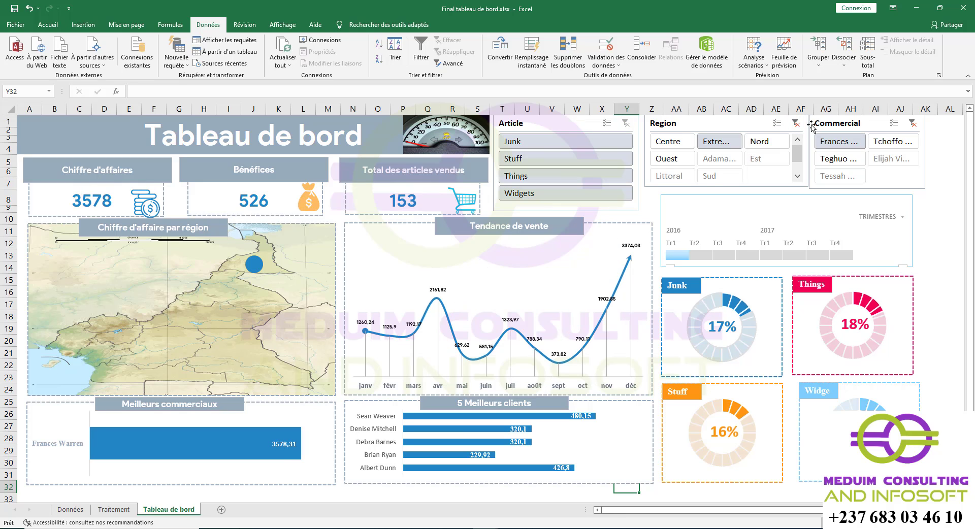
click(913, 124)
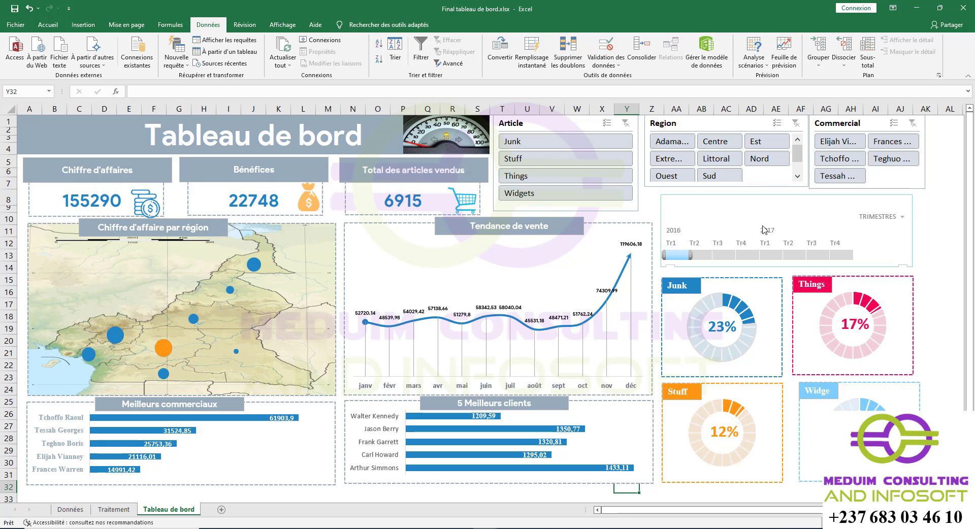
Step: Set the timeline's time level to ANNÉES and filter the dashboard to 2016
click(903, 217)
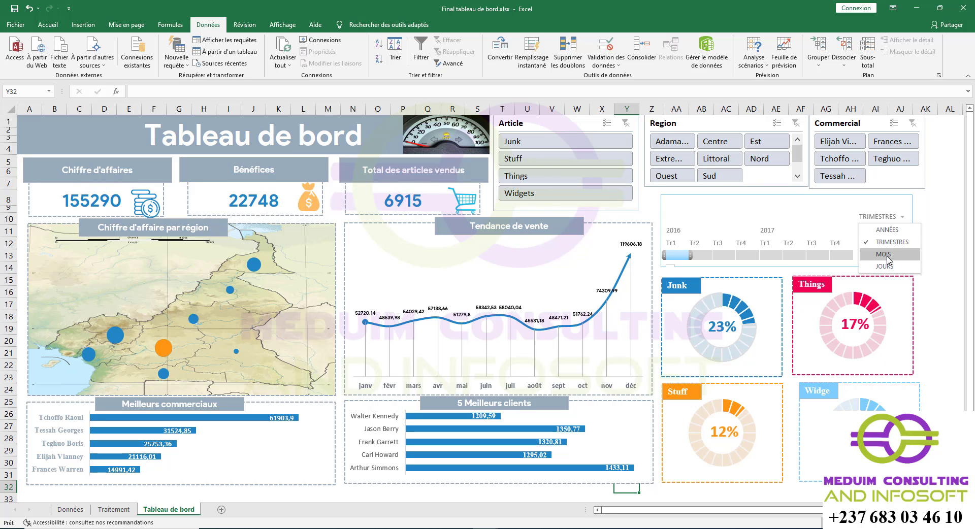
click(888, 229)
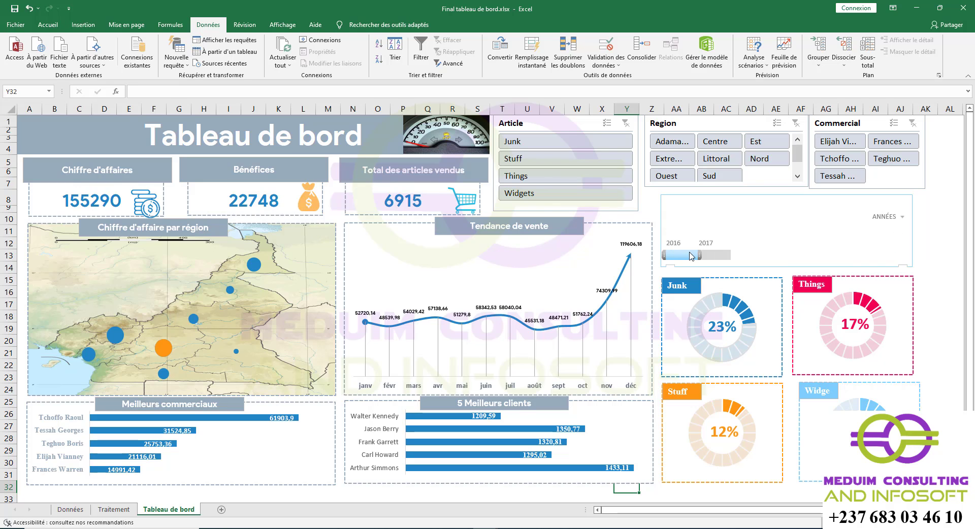
click(692, 256)
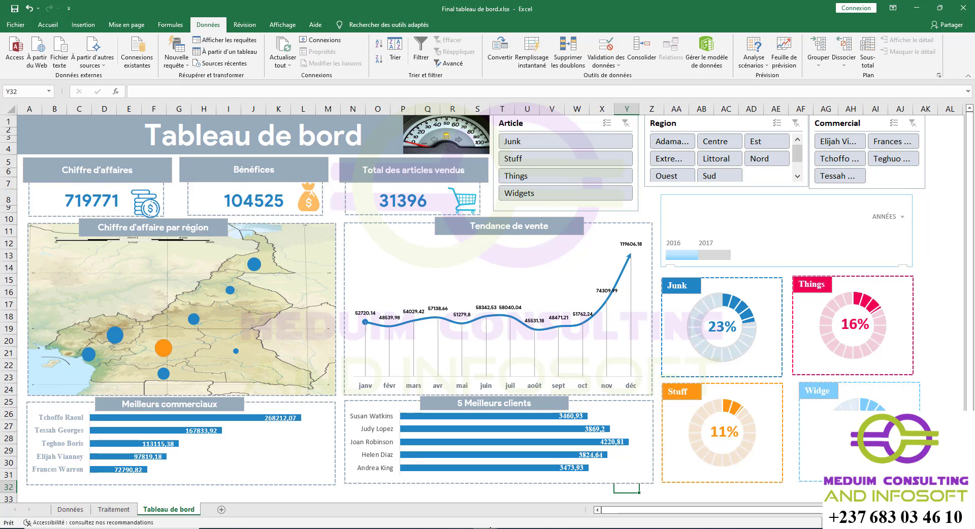
Step: Switch to the unfinished dashboard workbook and draw a rectangle about 1.98 cm high and 5.11 cm wide under the title banner
mouse_move(486, 528)
click(531, 487)
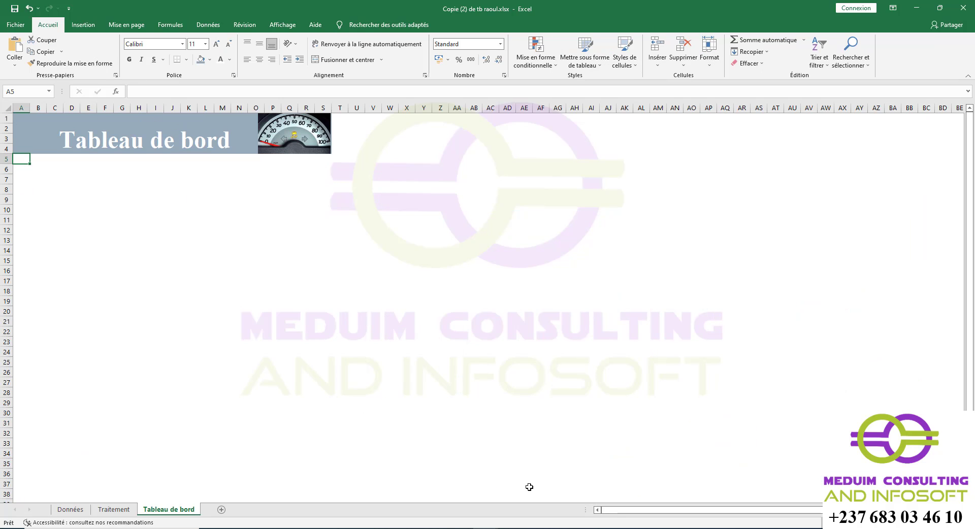
click(24, 168)
click(82, 24)
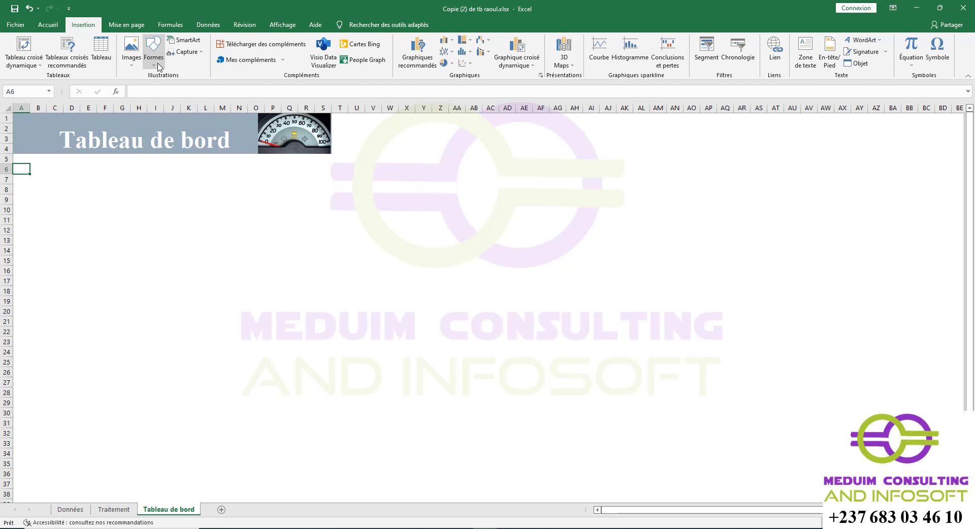
click(159, 67)
click(183, 90)
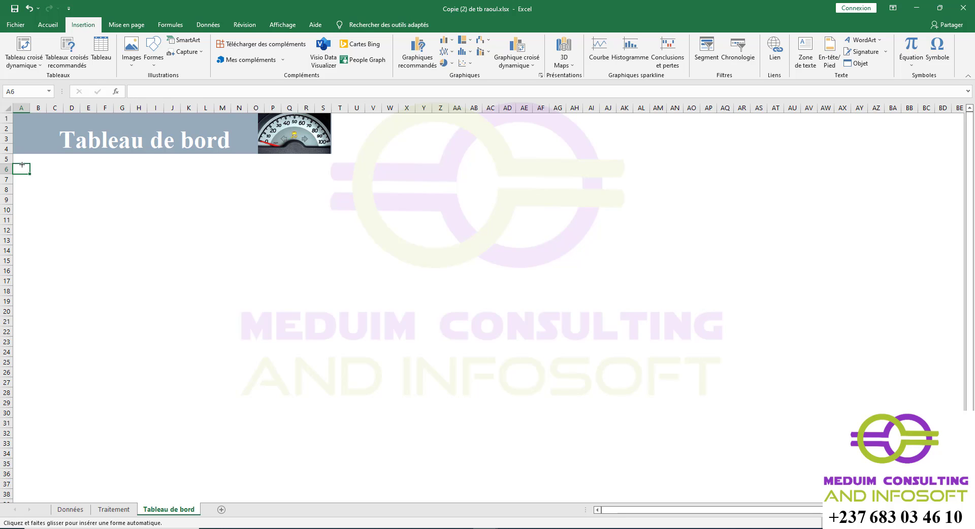
drag(22, 163, 120, 202)
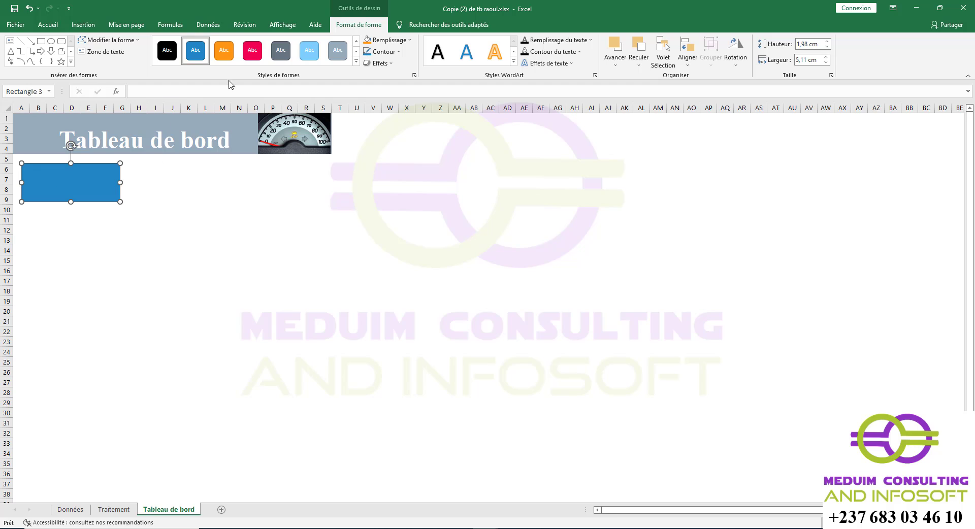
Step: Remove the rectangle's fill and give it a 1 pt square-dot outline
click(388, 40)
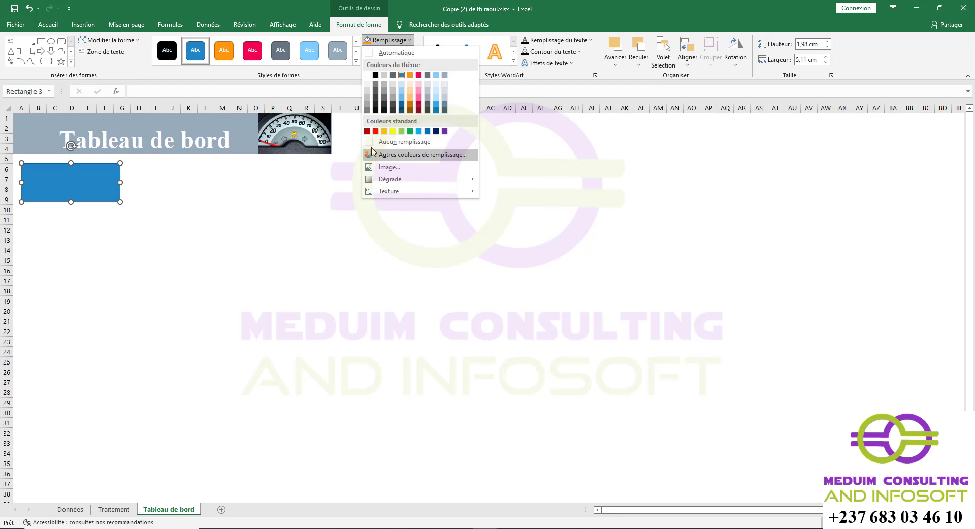
click(373, 144)
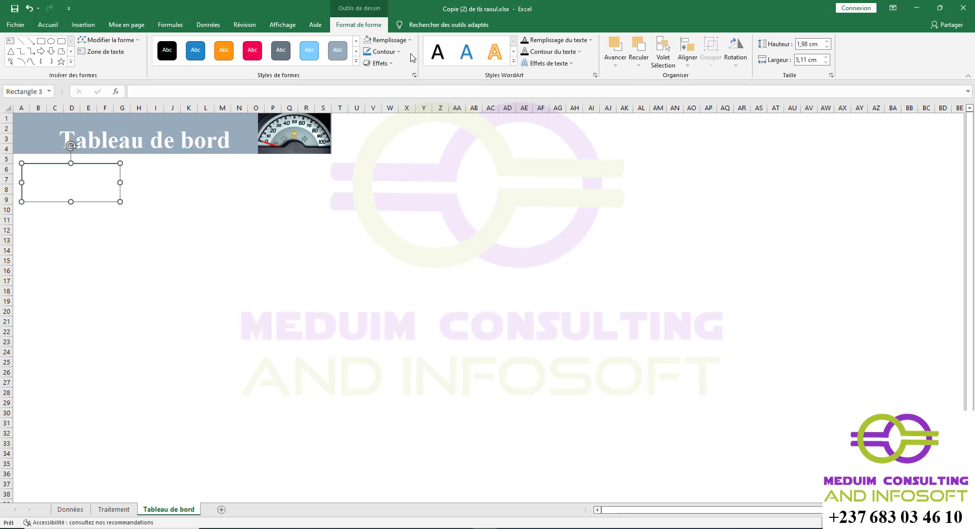
click(385, 52)
mouse_move(403, 184)
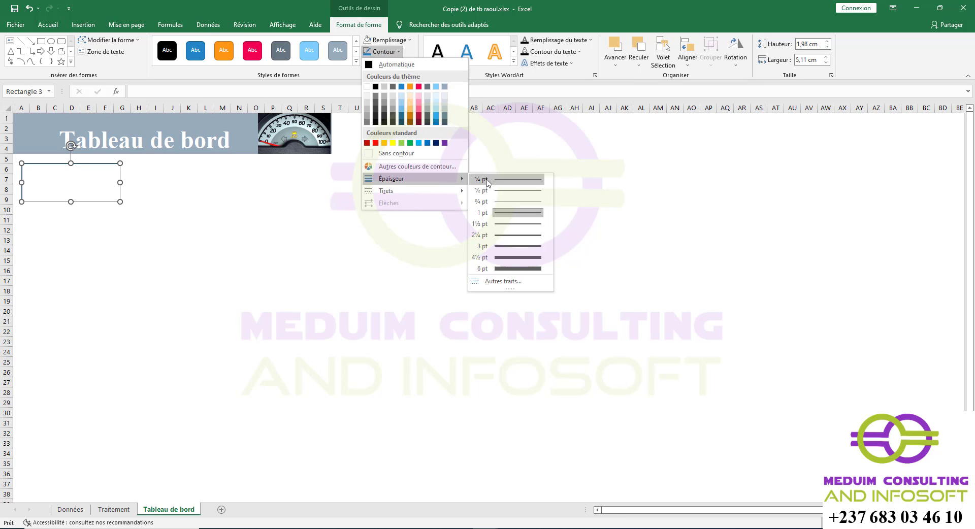
click(493, 213)
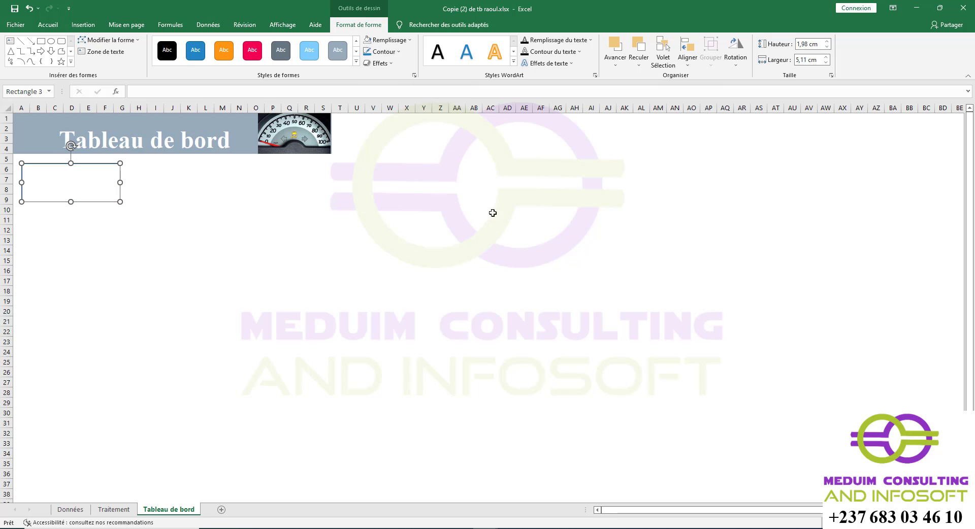
click(385, 51)
mouse_move(433, 194)
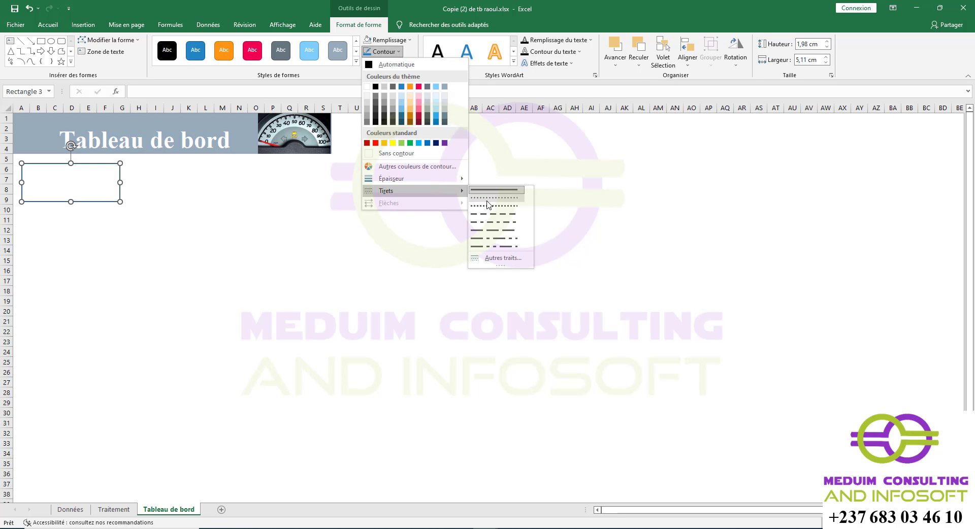
click(488, 208)
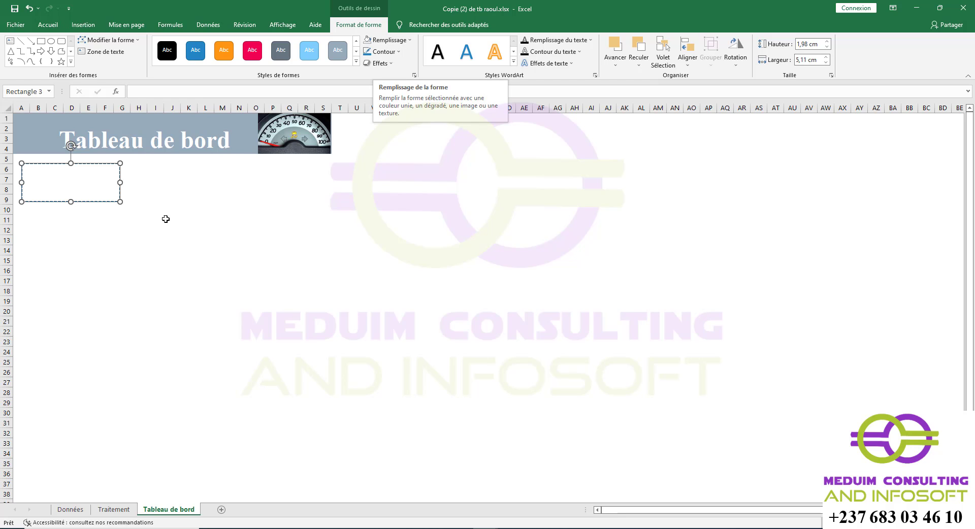
Step: Recolour the rectangle's outline blue-grey and move the shape slightly to span columns B to H in rows 5 to 9
click(67, 188)
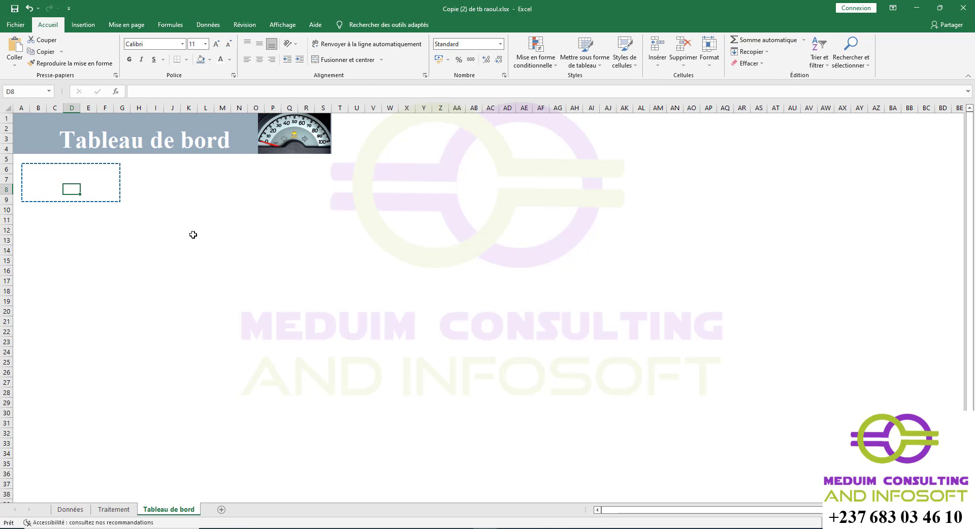
click(80, 163)
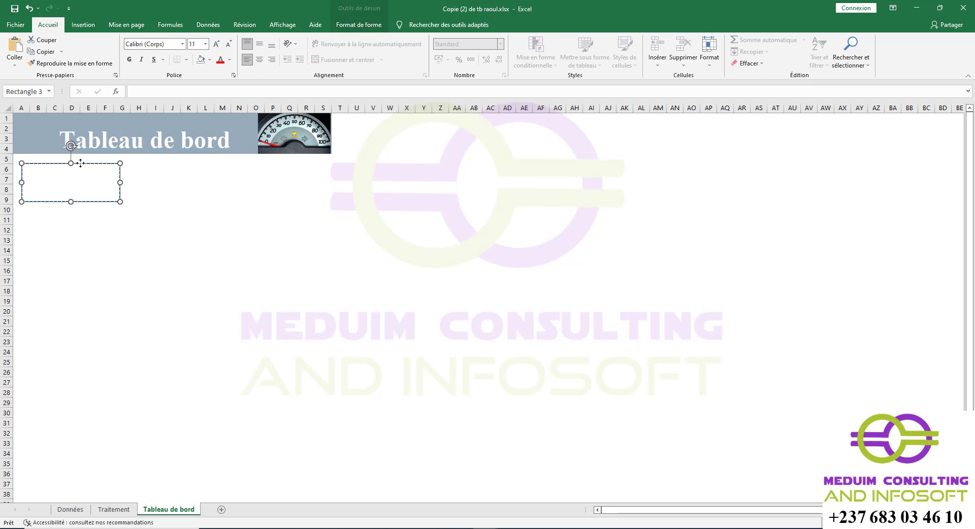
click(361, 25)
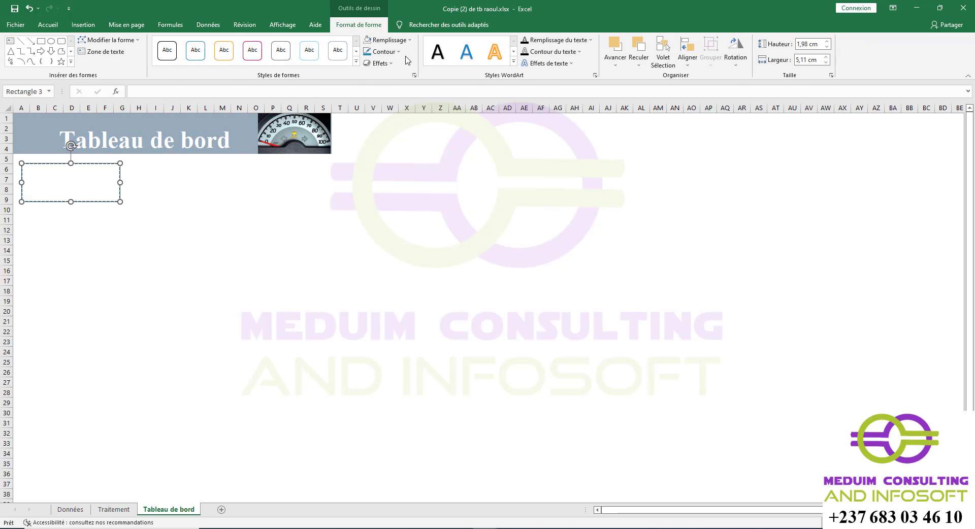
click(386, 51)
key(Escape)
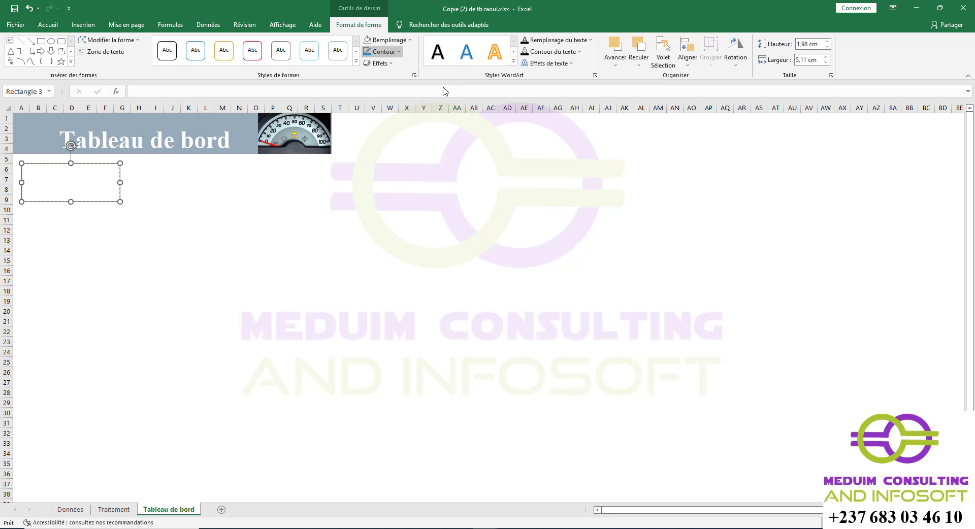
click(227, 222)
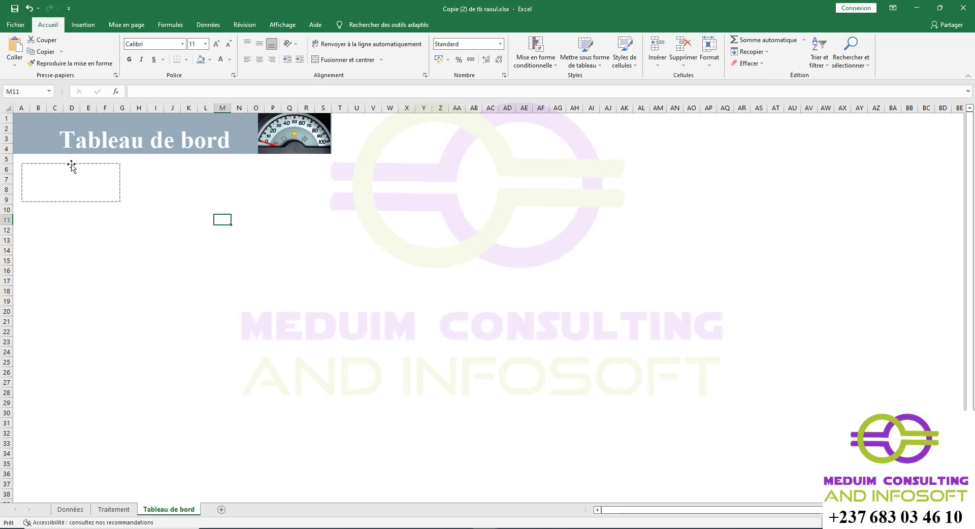
drag(71, 164, 82, 159)
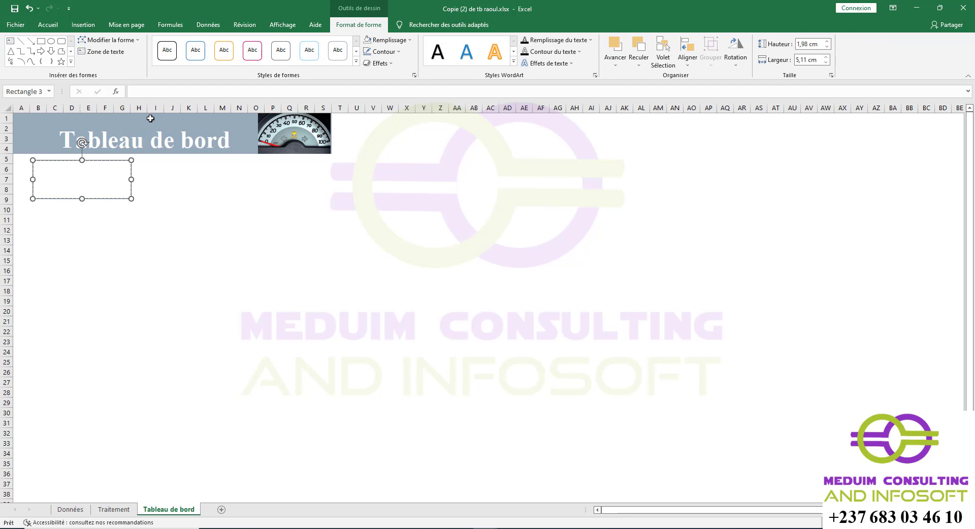
Step: Insert a text box over the rectangle's upper edge containing "Chiffre d'affaires"
click(82, 24)
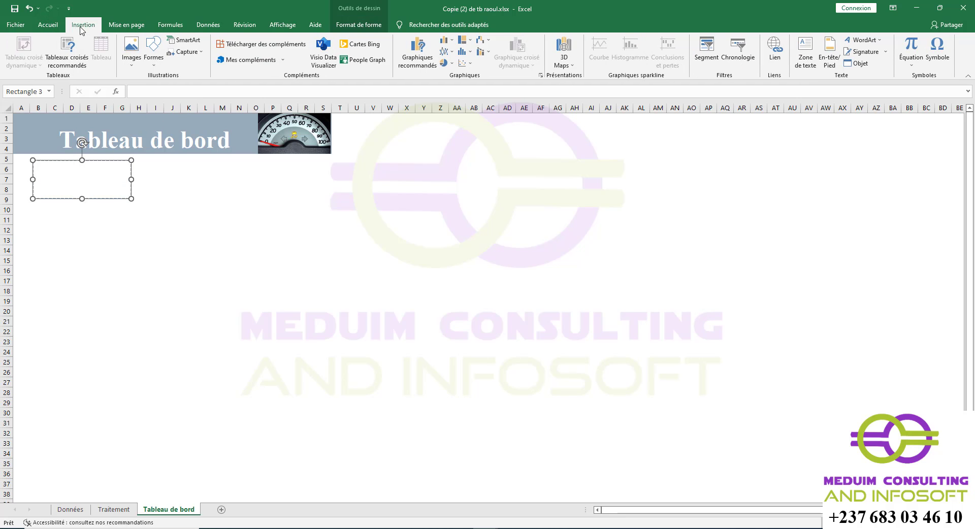
click(805, 51)
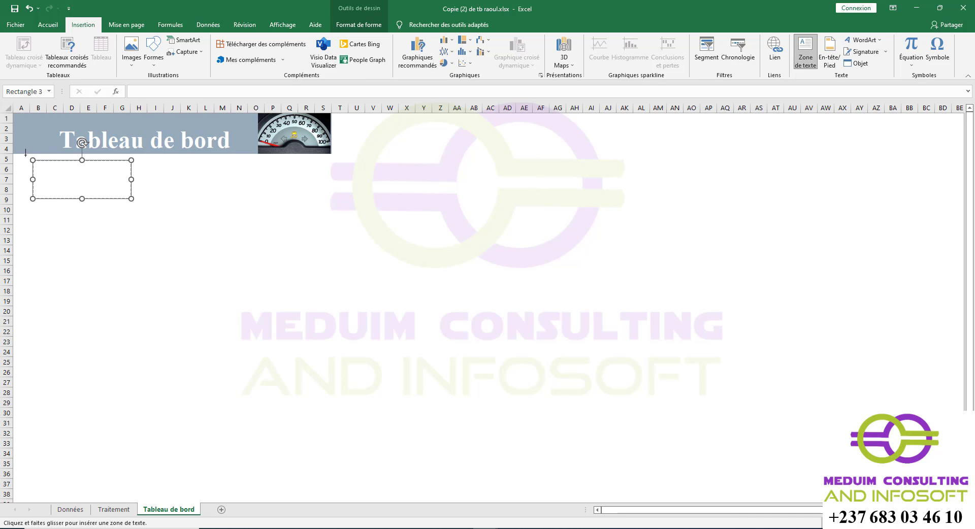
drag(26, 154, 148, 173)
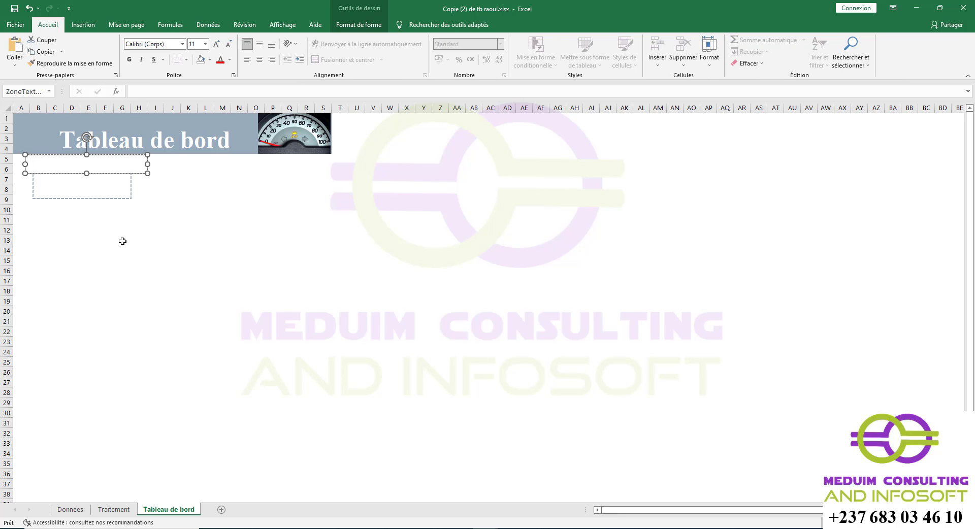
text(Chiffre d'affaires)
click(144, 317)
Step: Fill the "Chiffre d'affaires" text box with the banner's blue-grey theme colour and select its text
click(102, 168)
click(210, 60)
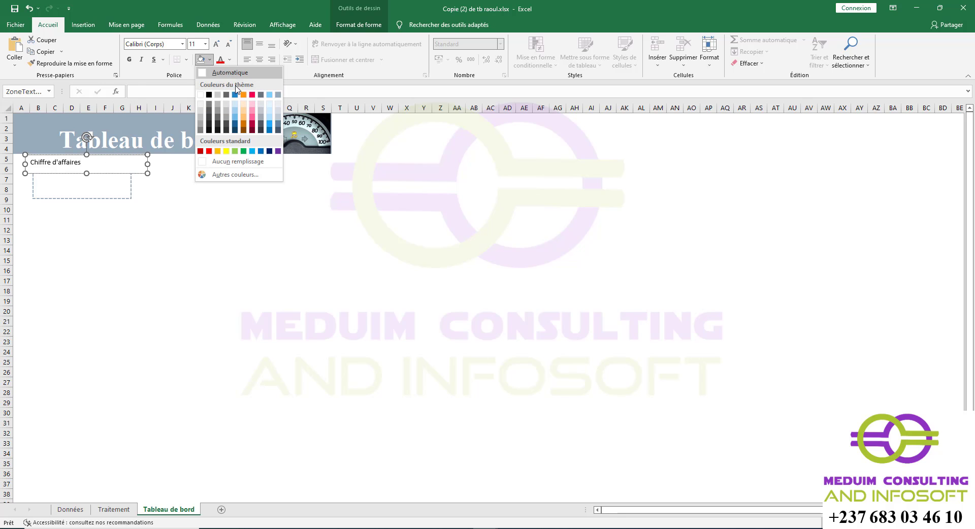
click(278, 95)
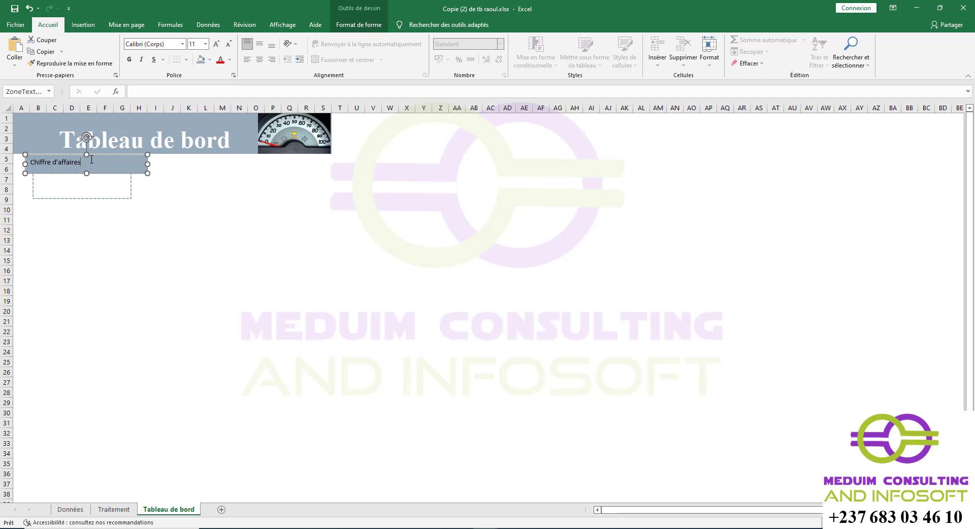
drag(81, 161, 29, 162)
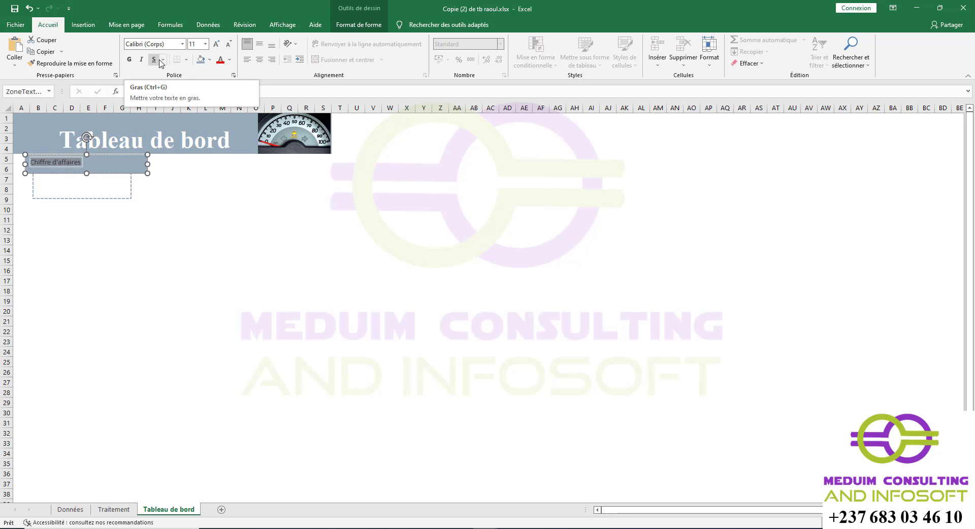
click(209, 59)
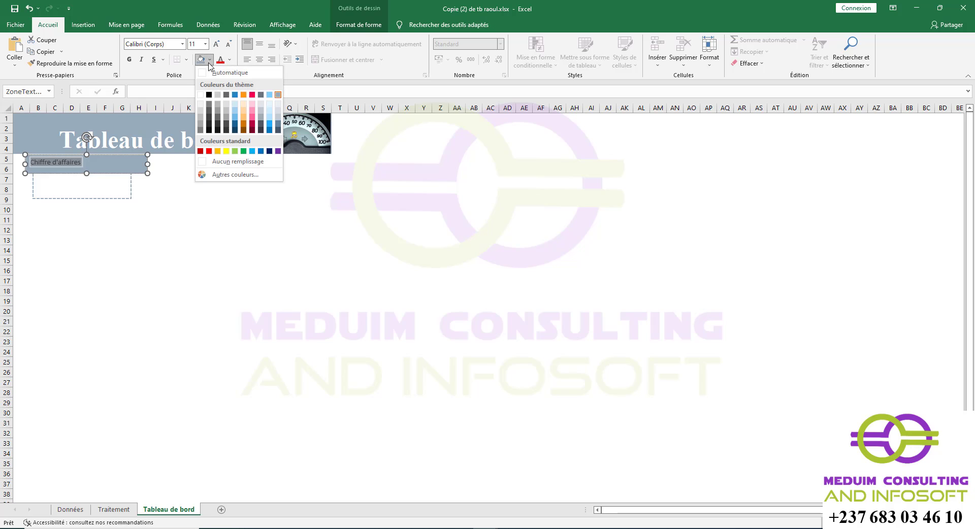
click(199, 100)
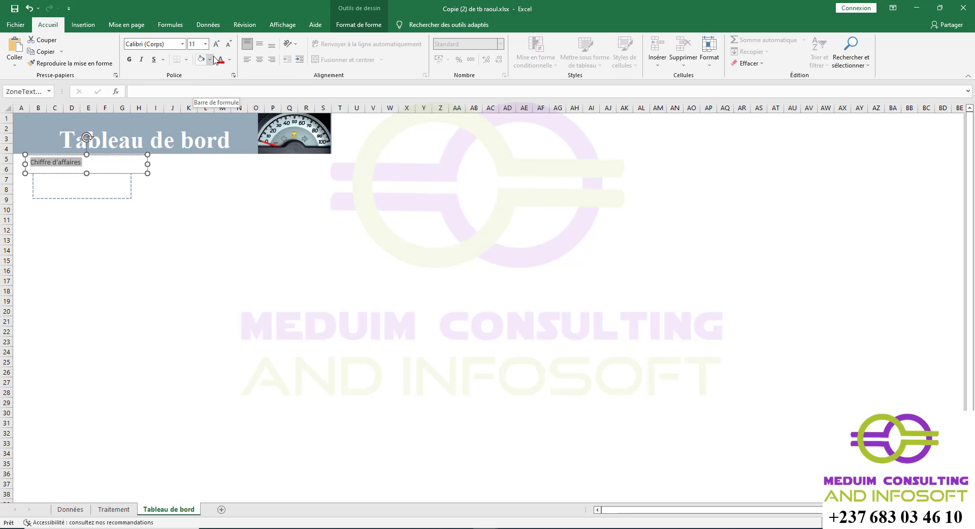
click(28, 8)
Step: Format the selected "Chiffre d'affaires" text as white, bold Times New Roman, centred horizontally in its box
click(230, 60)
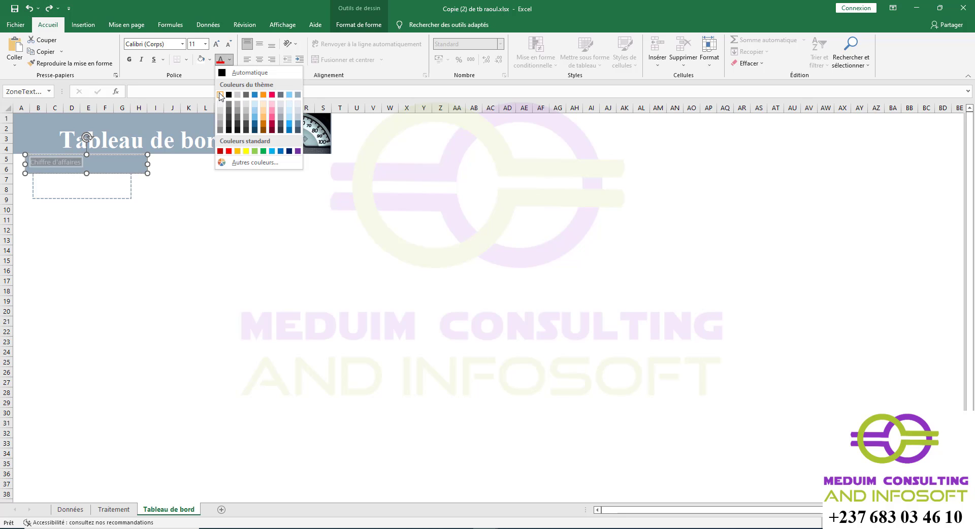
click(221, 96)
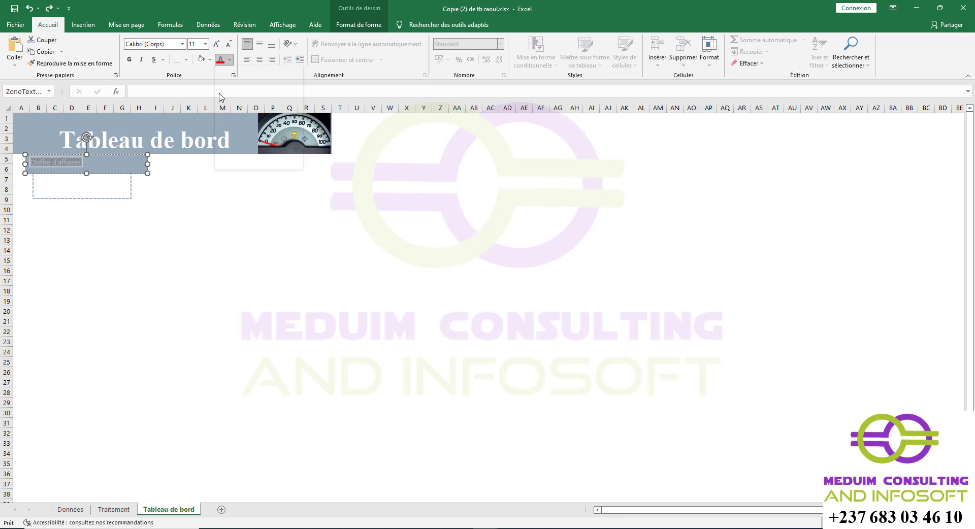
click(129, 59)
click(182, 44)
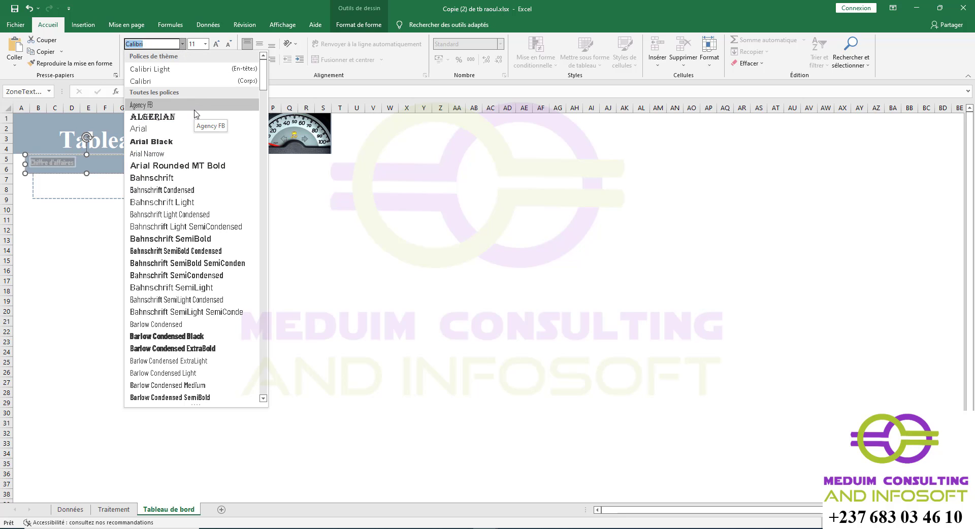
text(Times New Roman)
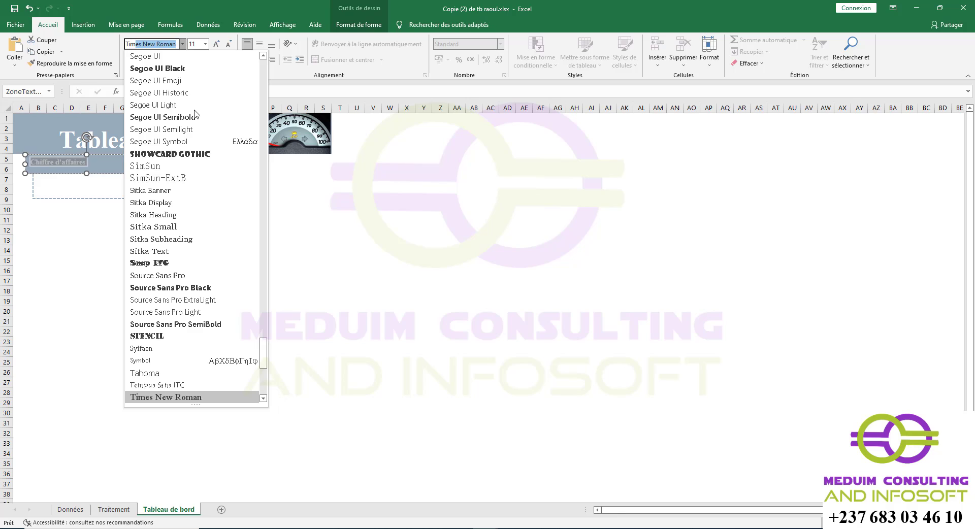
key(Return)
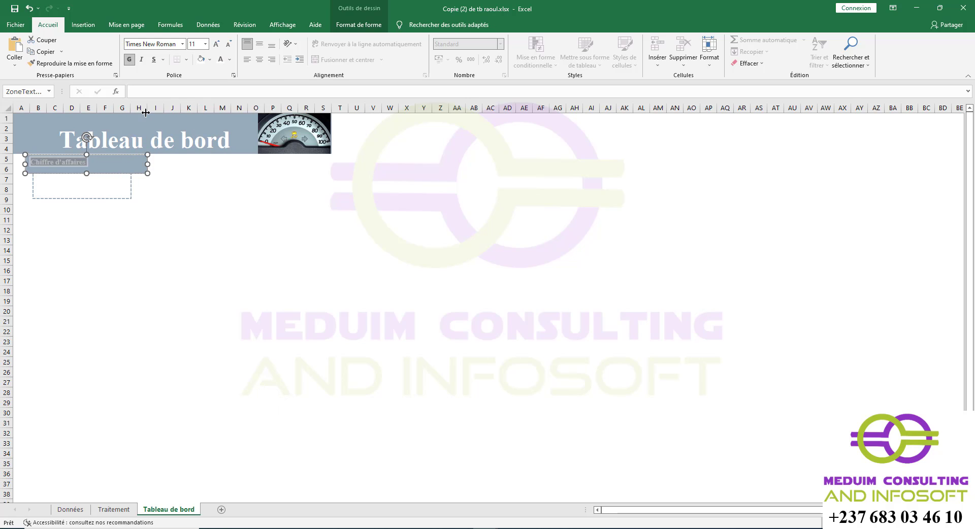
click(259, 59)
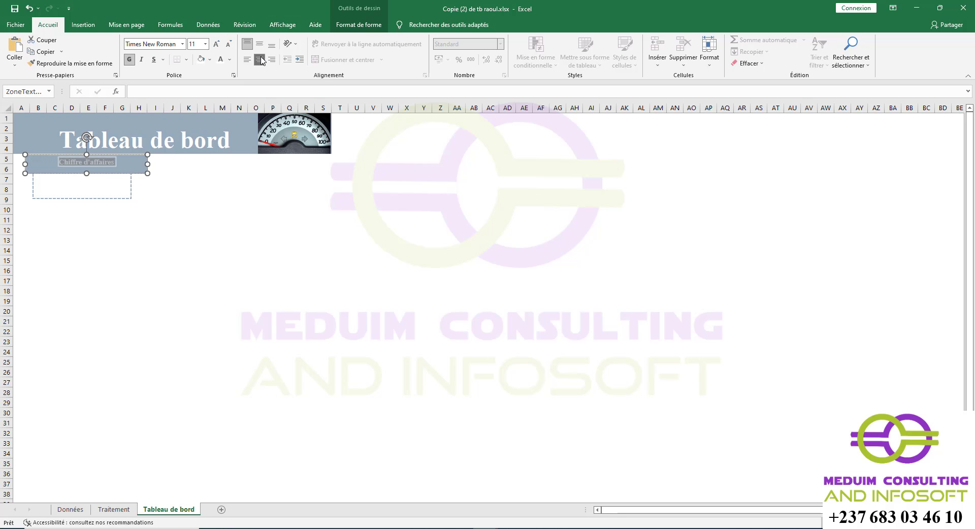
Step: Select the dashed rectangle with its "Chiffre d'affaires" label, shift both towards column A and narrow them to end around columns F and G
click(183, 211)
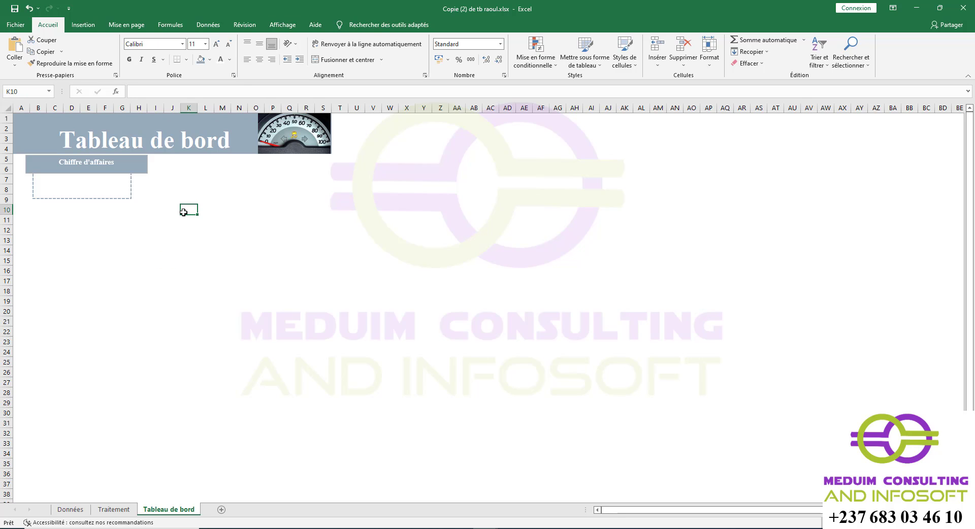
click(130, 187)
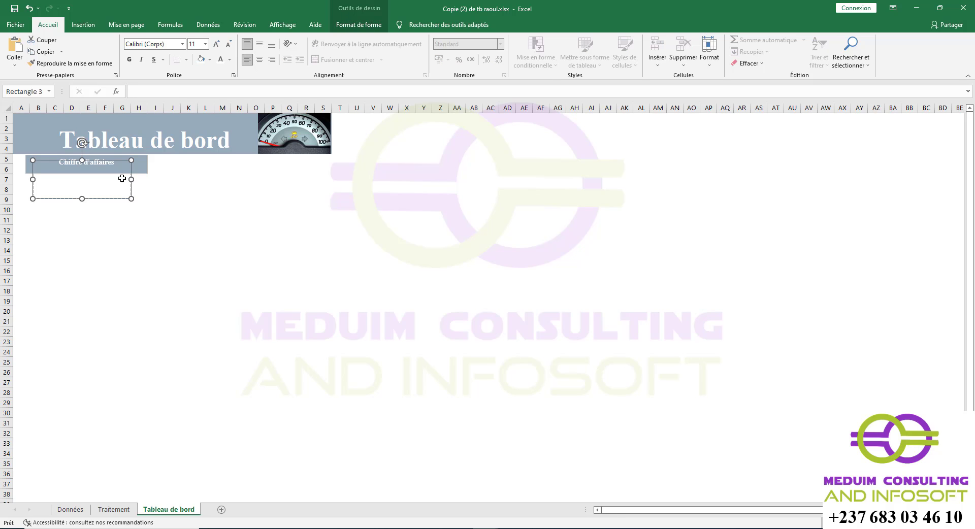
shift+click(118, 172)
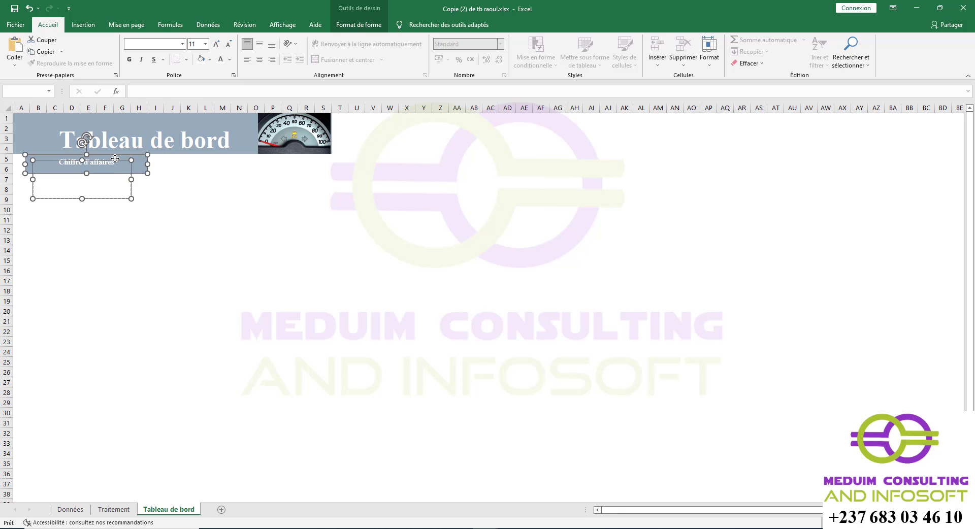
drag(115, 159, 105, 161)
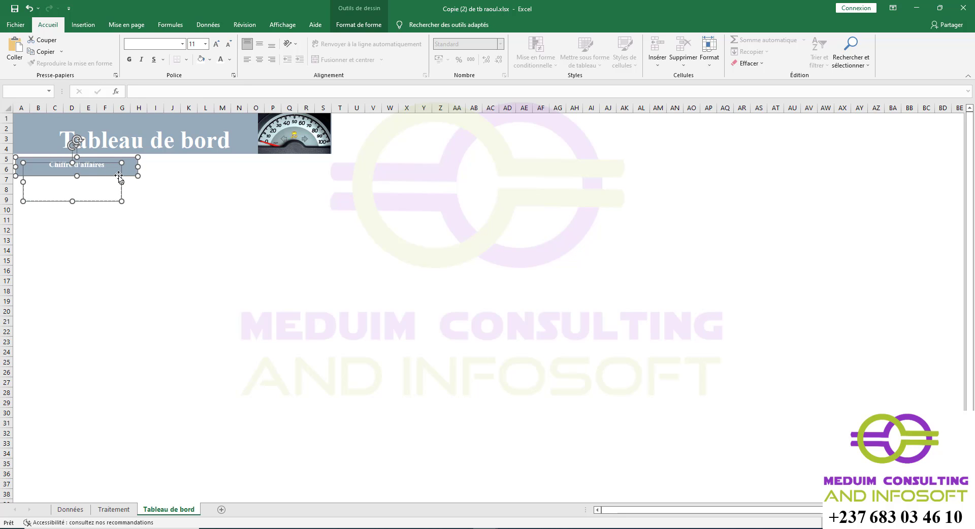
drag(122, 181, 105, 177)
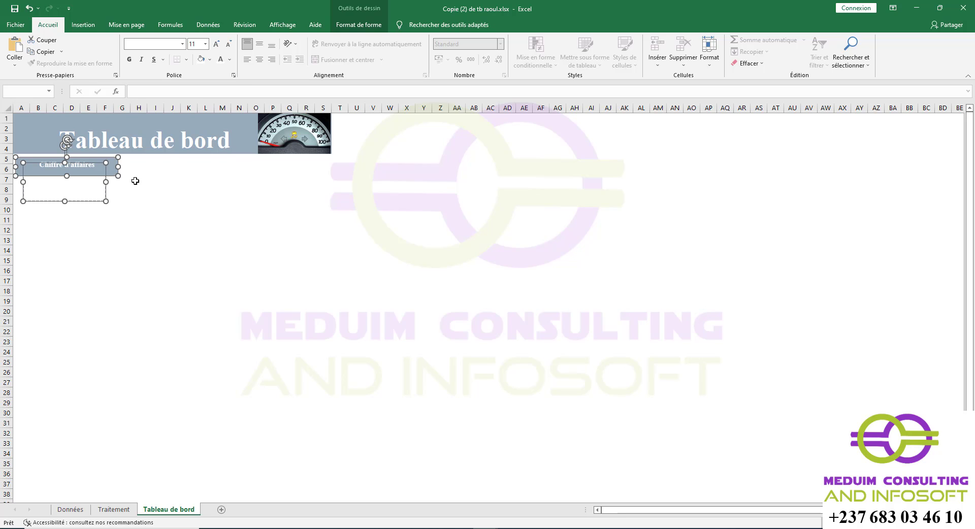
Step: Duplicate the rectangle and label pair twice and place one copy below the gauge picture, spanning columns N to S
key(ctrl+d)
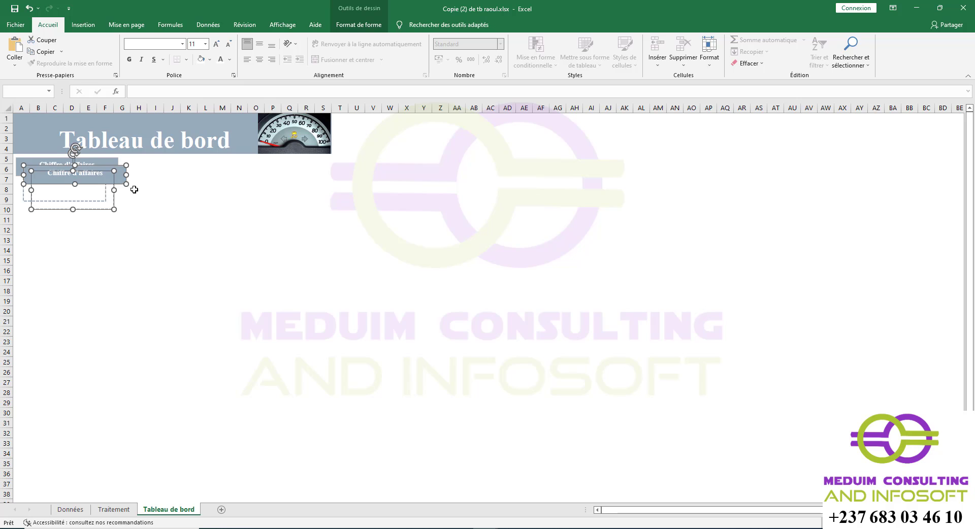
key(ctrl+d)
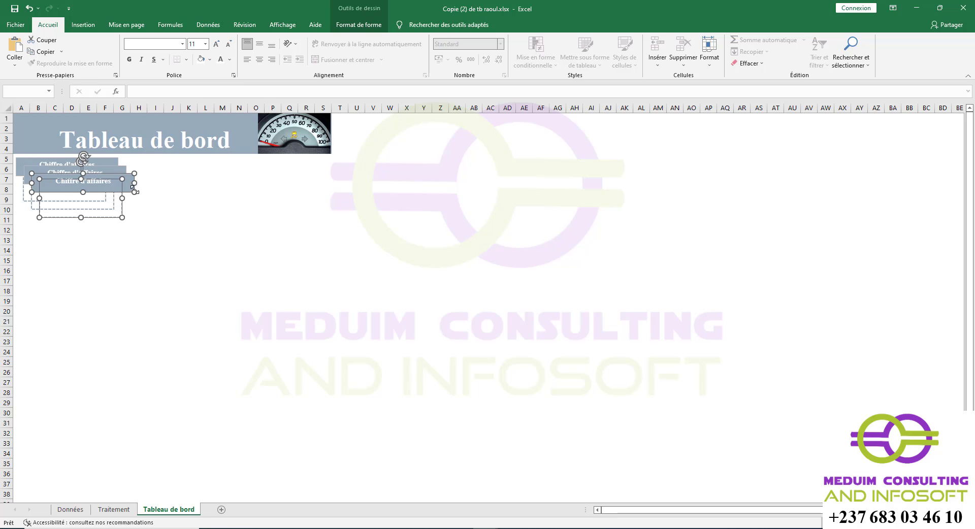
drag(73, 174, 270, 157)
Step: Move the overlapping label copy and one dashed rectangle between the outer cards, with the label spanning about columns H to M in rows 5 to 6
click(80, 171)
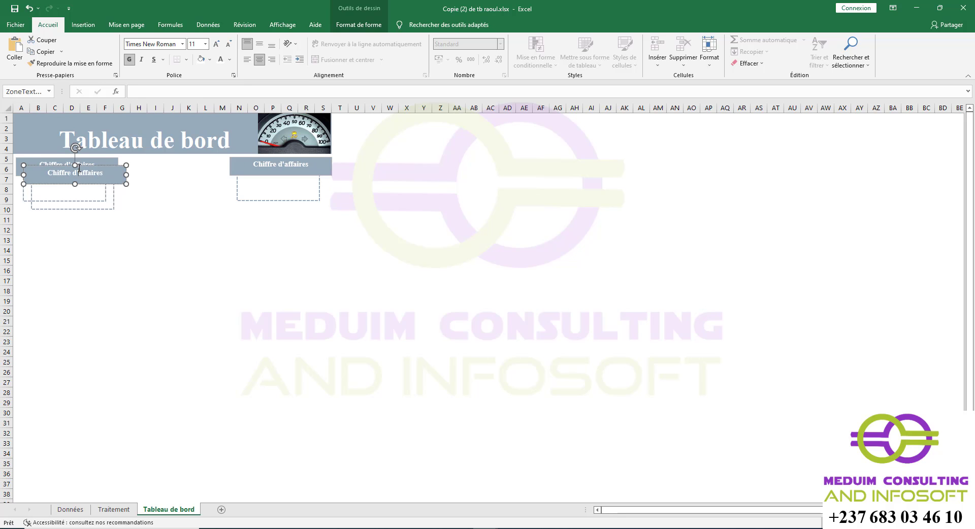
ctrl+click(55, 198)
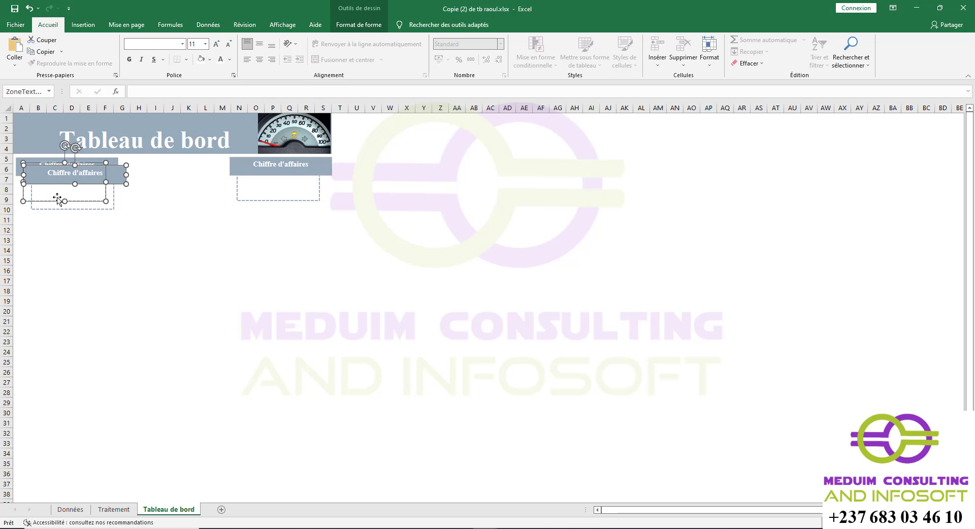
drag(99, 167, 207, 164)
click(199, 259)
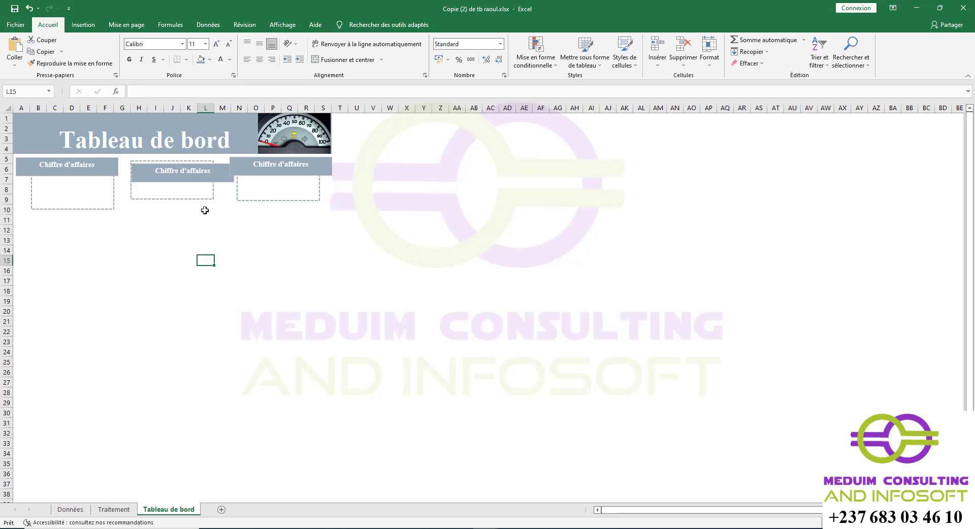
click(204, 172)
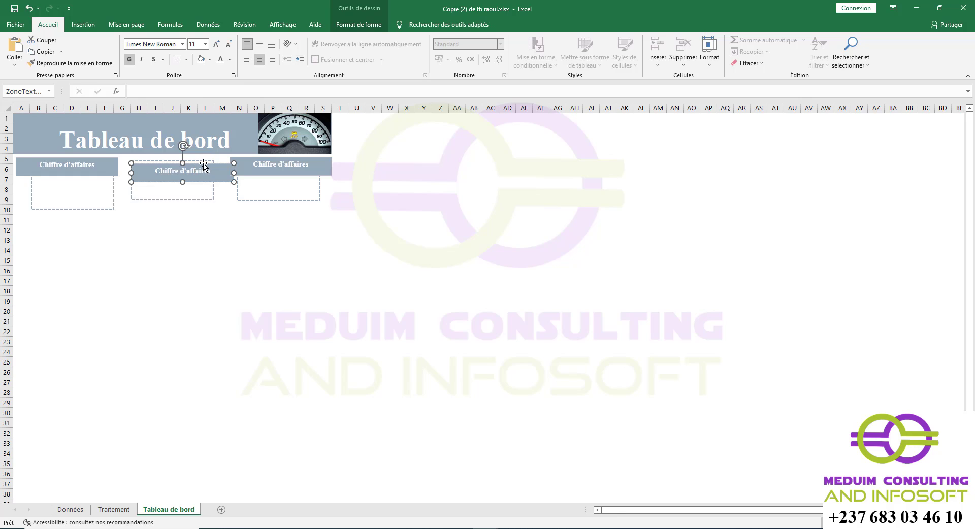
drag(204, 165, 196, 157)
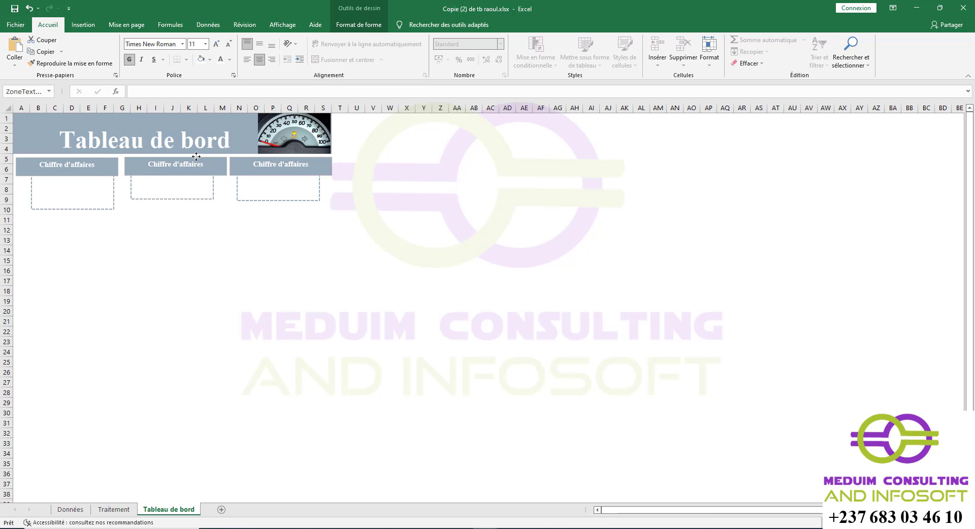
drag(196, 156, 196, 157)
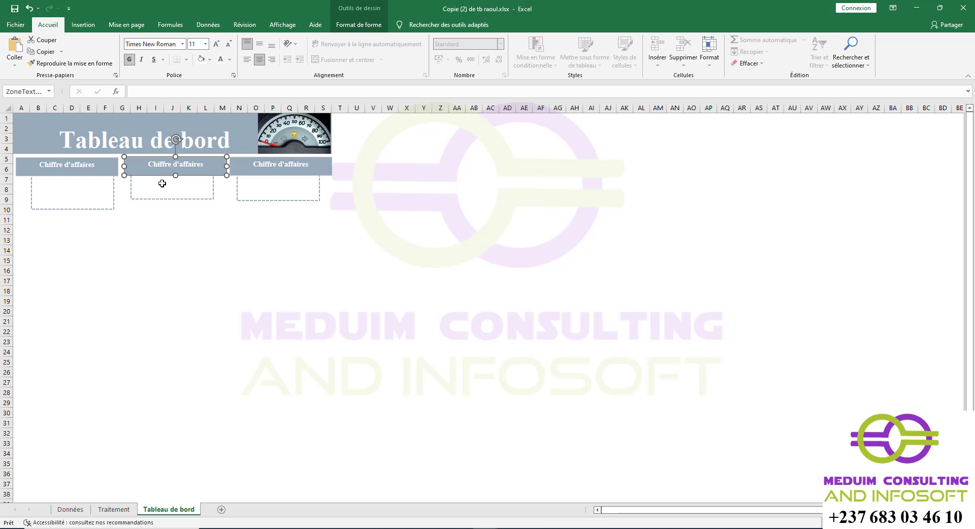
Step: Centre the first label over its rectangle, and lower the middle rectangle to row 10 with its label placed over its upper edge
click(87, 209)
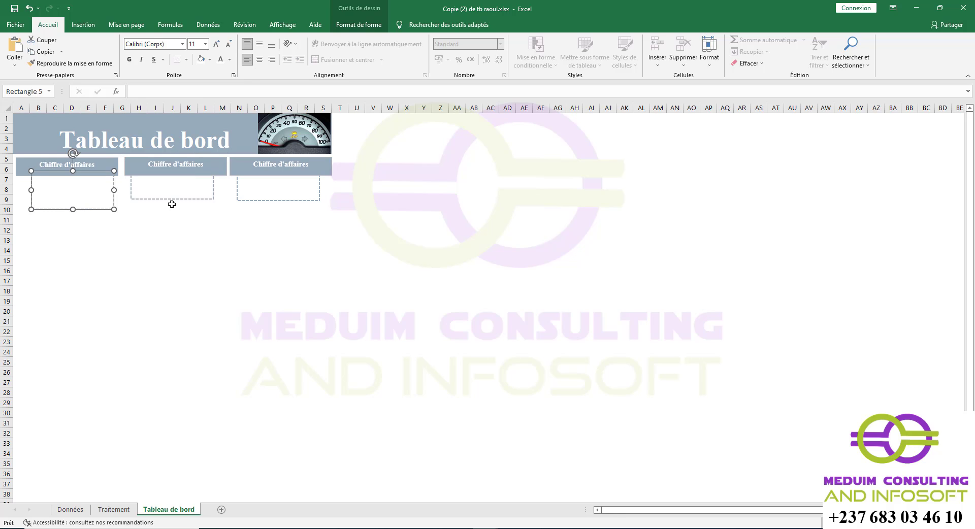
click(191, 160)
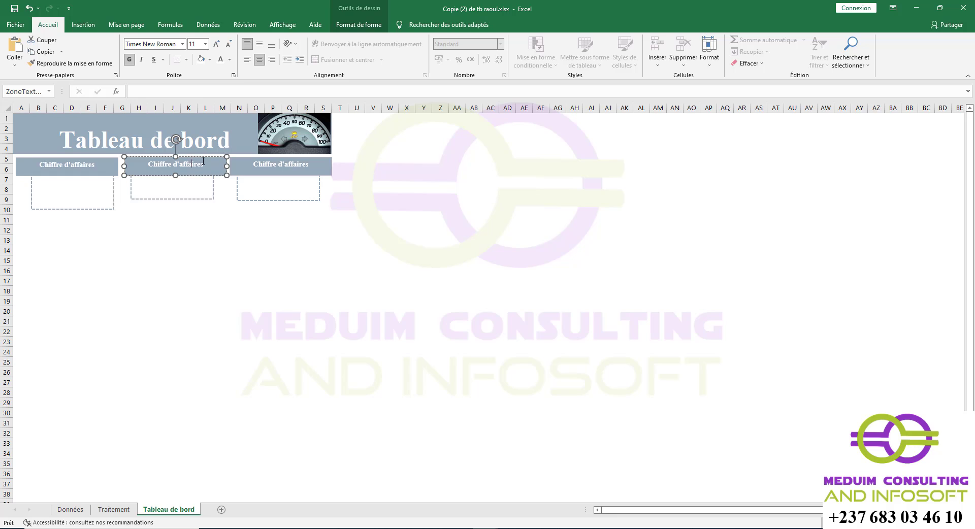
drag(203, 159, 200, 216)
click(83, 163)
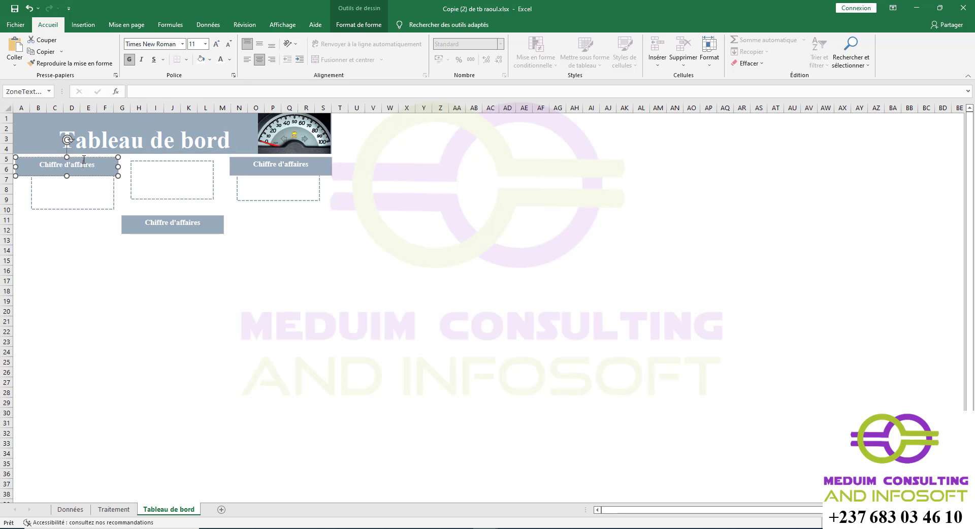
mouse_move(83, 163)
mouse_down()
mouse_move(81, 187)
mouse_move(87, 159)
mouse_up()
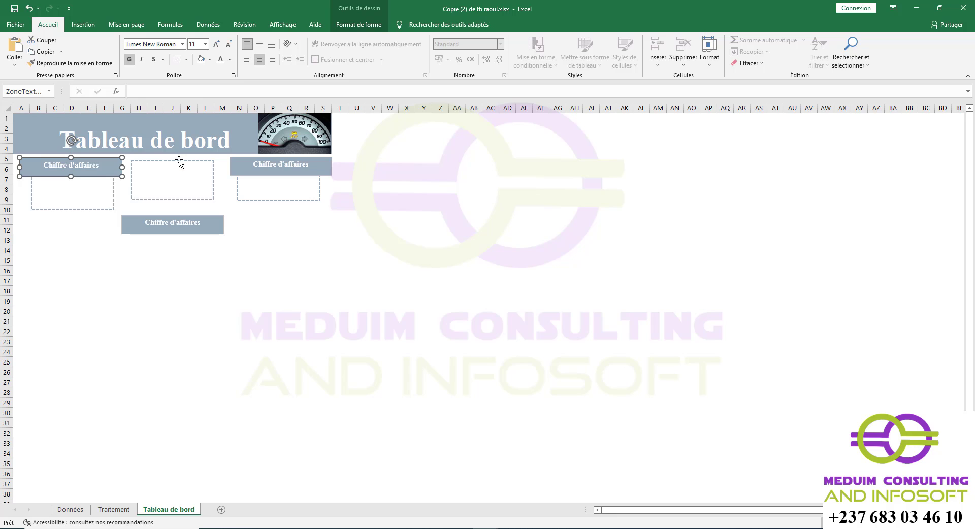
drag(177, 161, 178, 168)
click(174, 217)
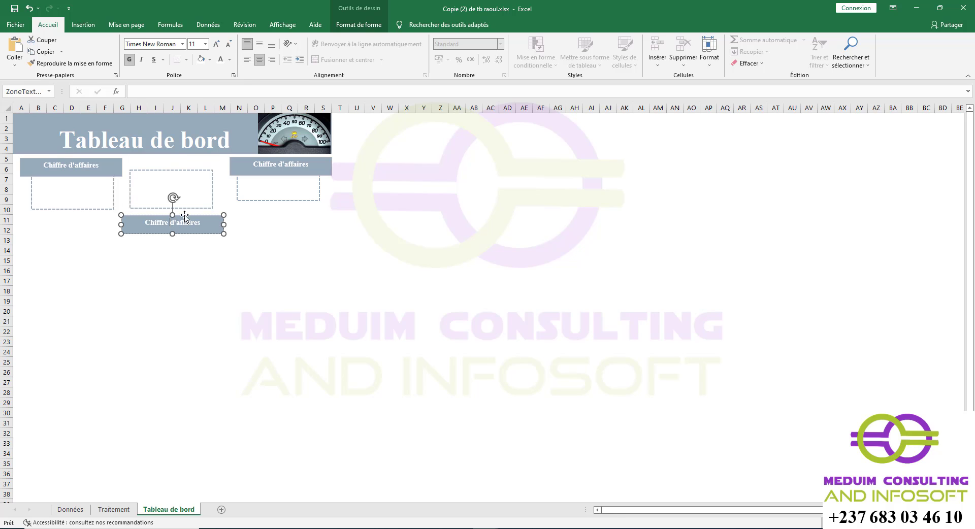
drag(185, 217, 187, 159)
Step: Lower the third card's rectangle and nudge its label to line up with the other two cards
click(251, 198)
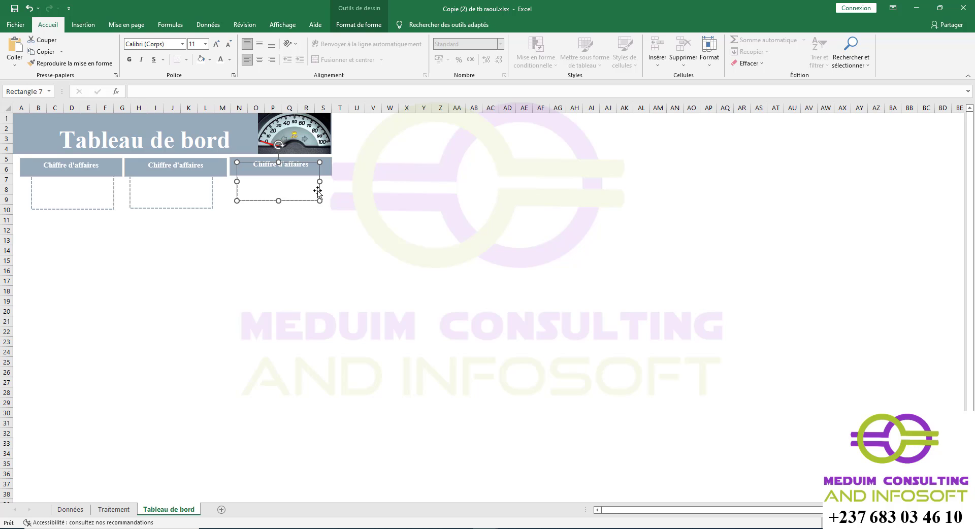
drag(318, 192, 311, 193)
click(359, 200)
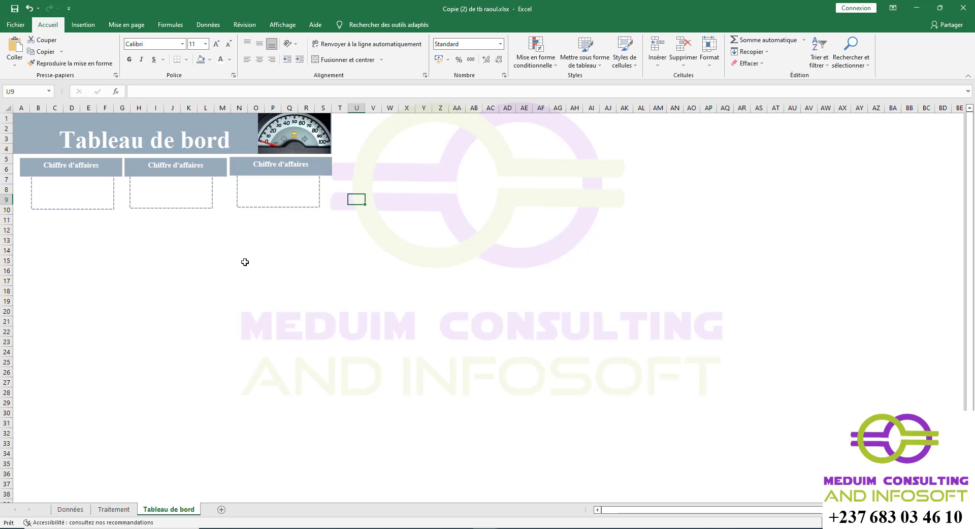
click(295, 159)
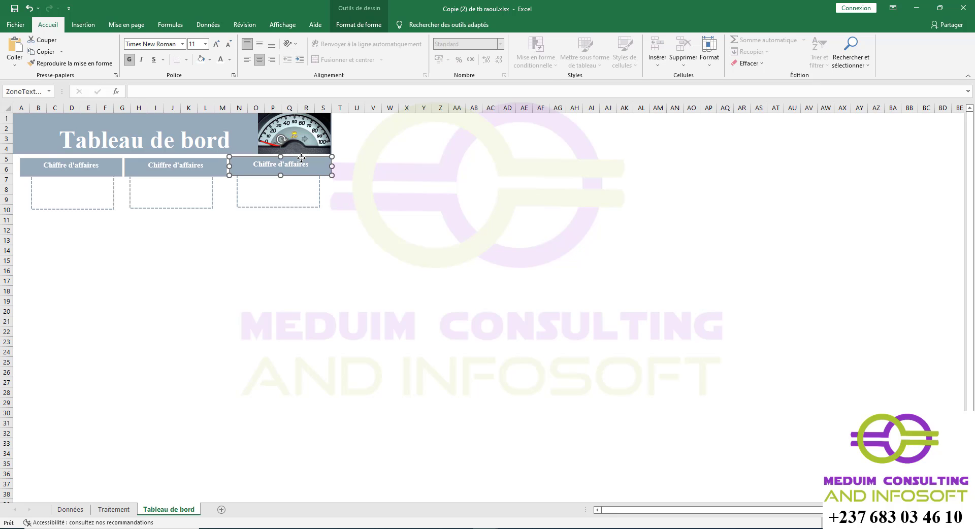
drag(302, 159, 302, 159)
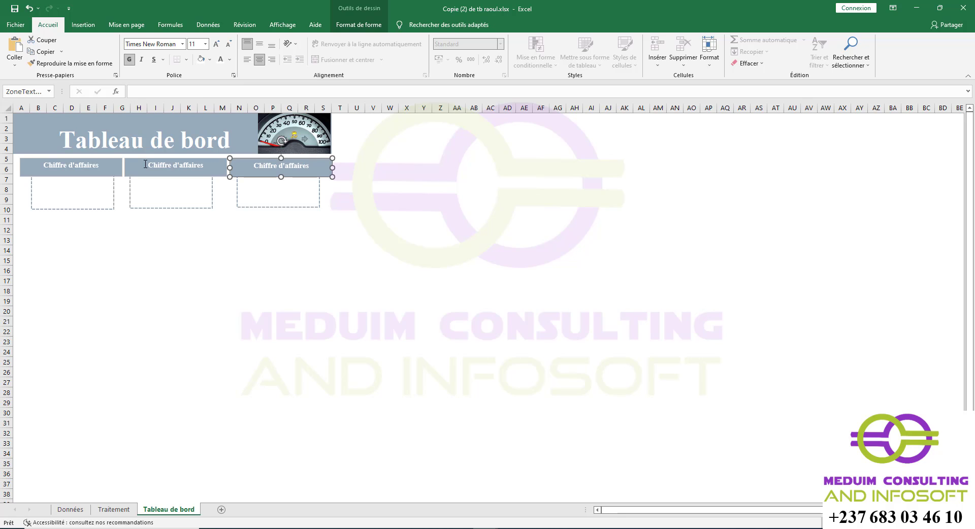
Step: Change the middle card's label to "Bénéfices" and the third card's label to "Total des produits vendus"
click(96, 167)
triple_click(217, 165)
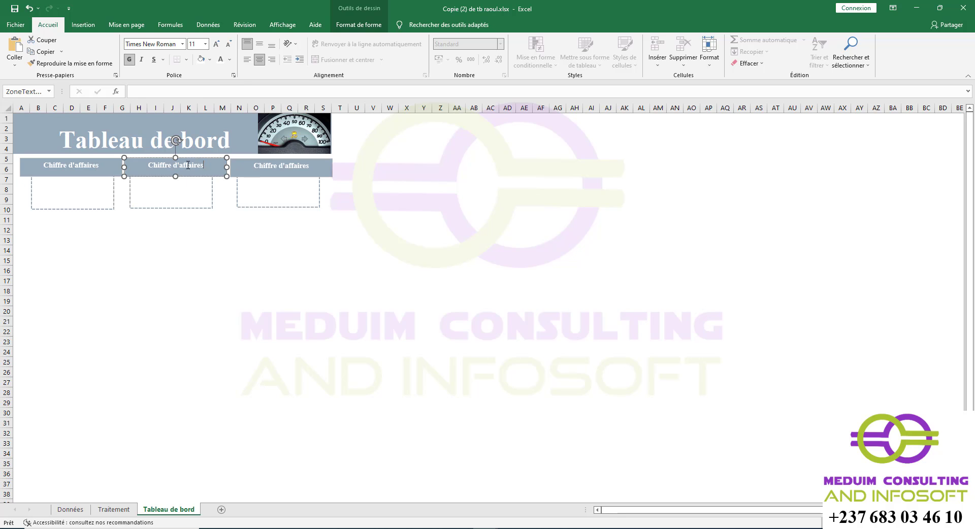
text(Bénéfices)
drag(317, 166, 263, 165)
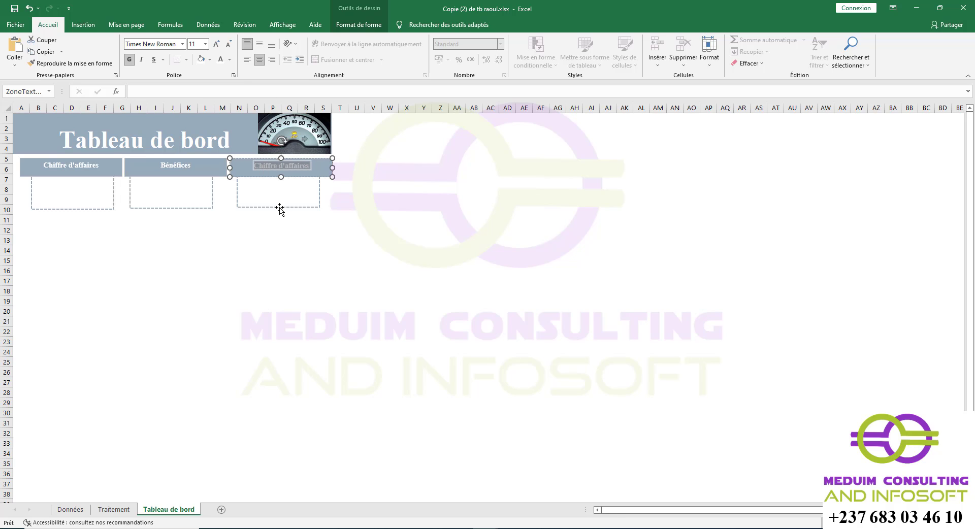
text(Total des produits vendus)
click(274, 291)
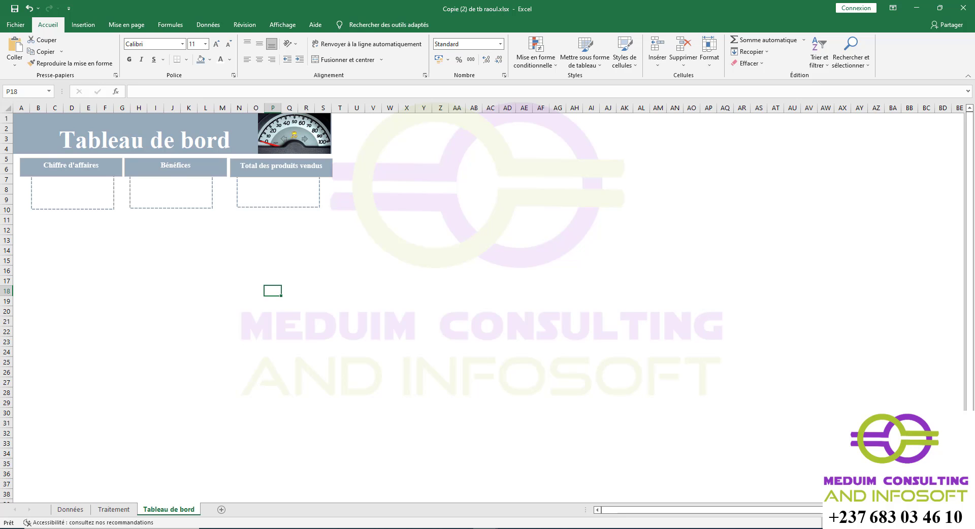
Step: Cut the coins picture from the Traitement sheet and paste it inside the "Chiffre d'affaires" card on Tableau de bord
click(114, 509)
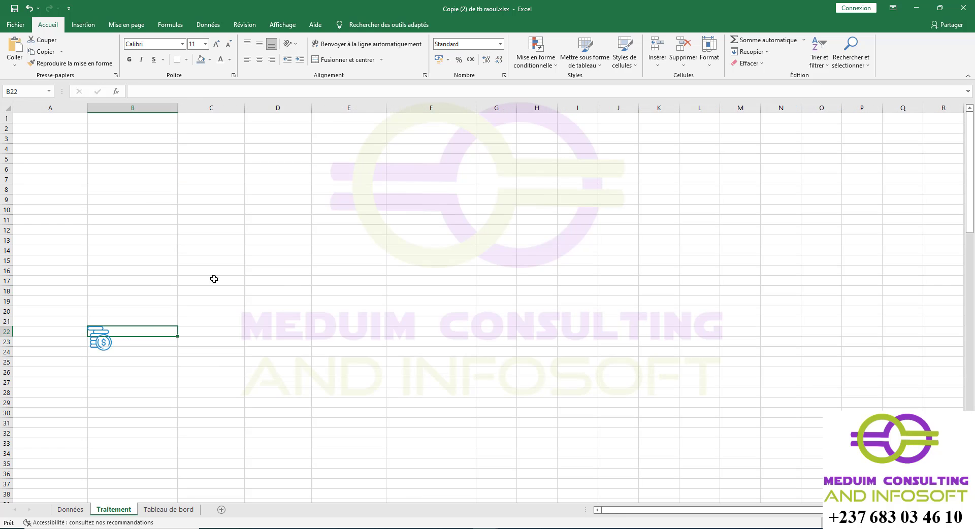
click(99, 345)
drag(99, 347, 96, 359)
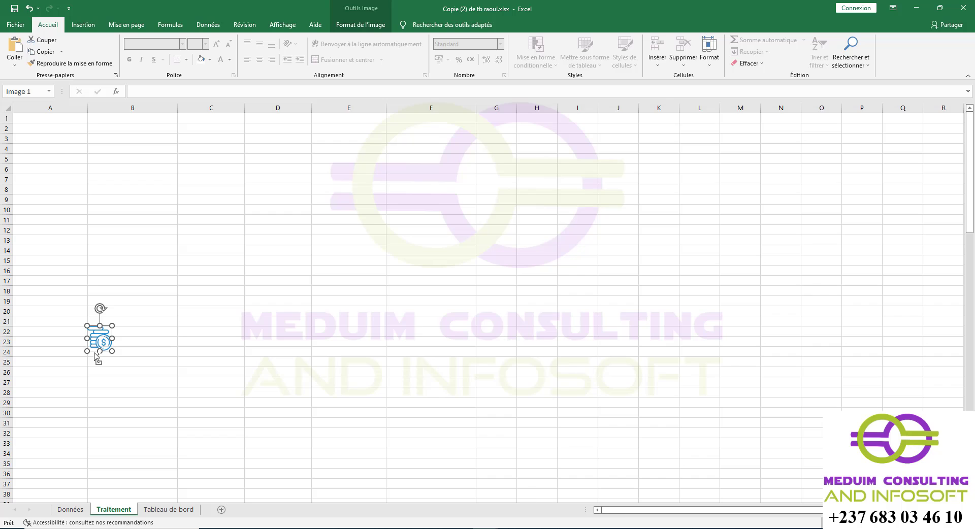
key(ctrl+x)
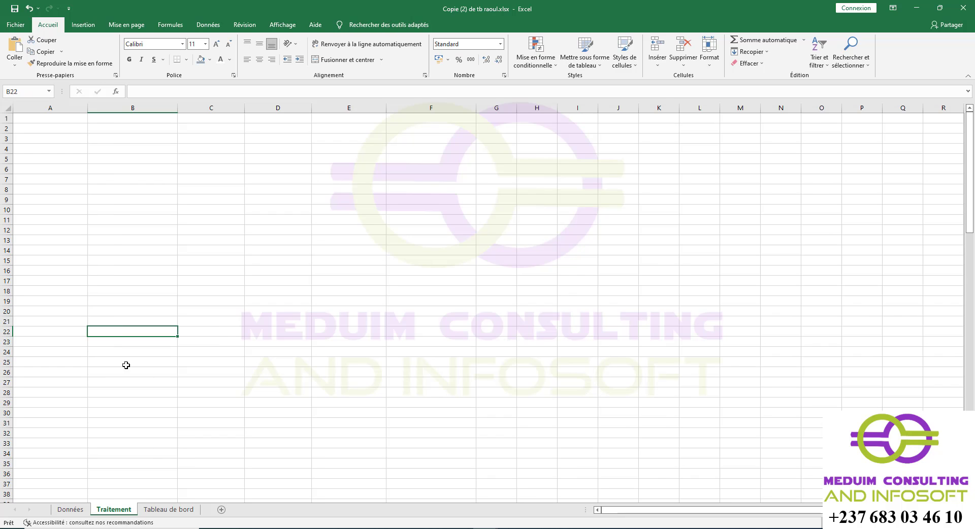
click(167, 510)
click(99, 200)
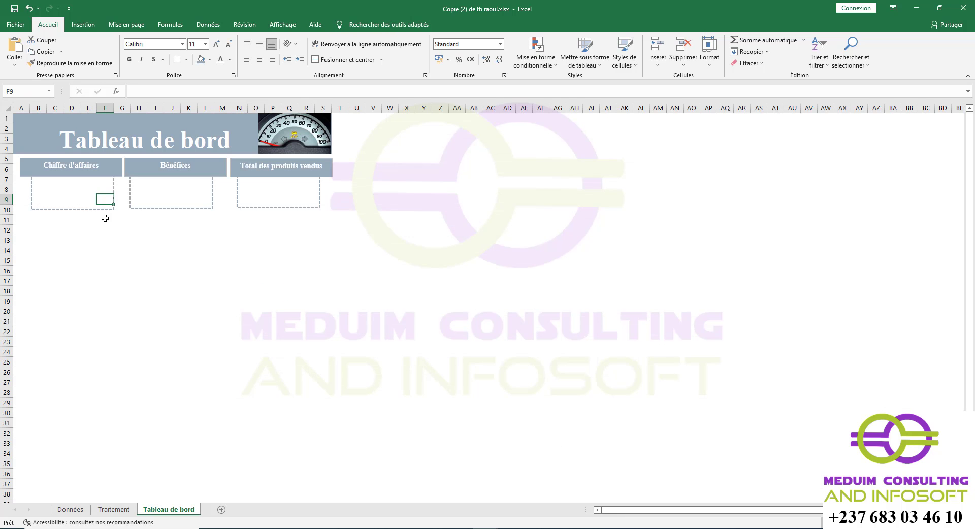
key(ctrl+v)
drag(110, 210, 105, 198)
Step: Insert the money-bag.png picture from the Téléchargements folder at cell K8 and shrink it to about 6.27 cm square
click(191, 191)
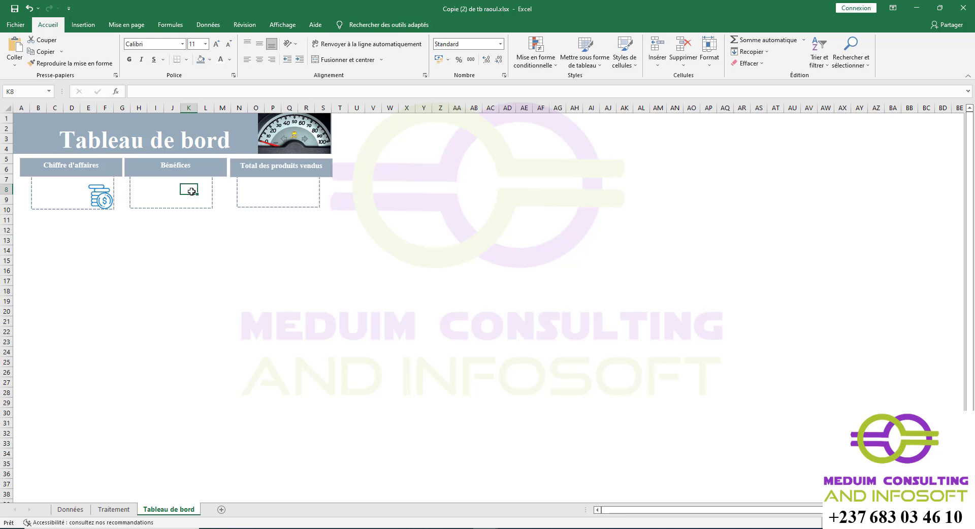
click(84, 25)
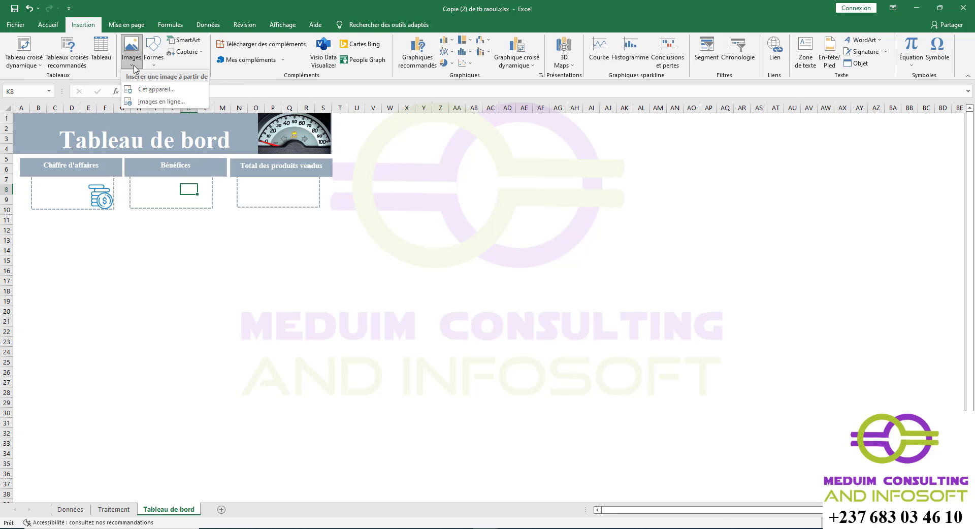
key(alt+n)
key(p)
key(d)
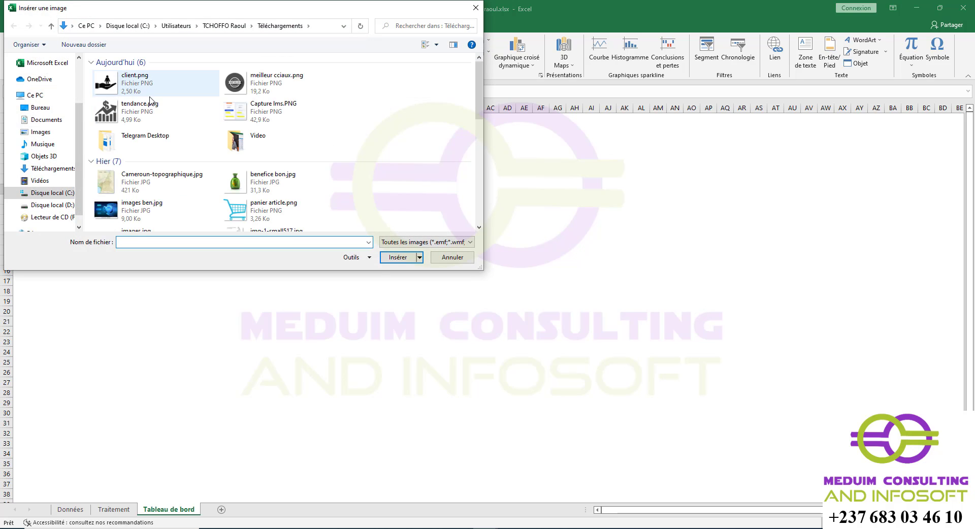
scroll(206, 142, down, 10)
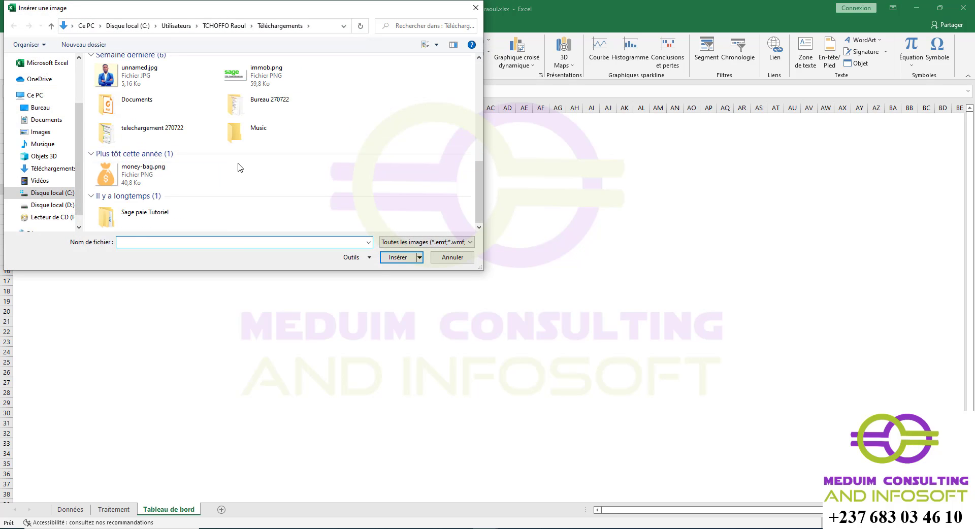
click(107, 182)
double_click(107, 182)
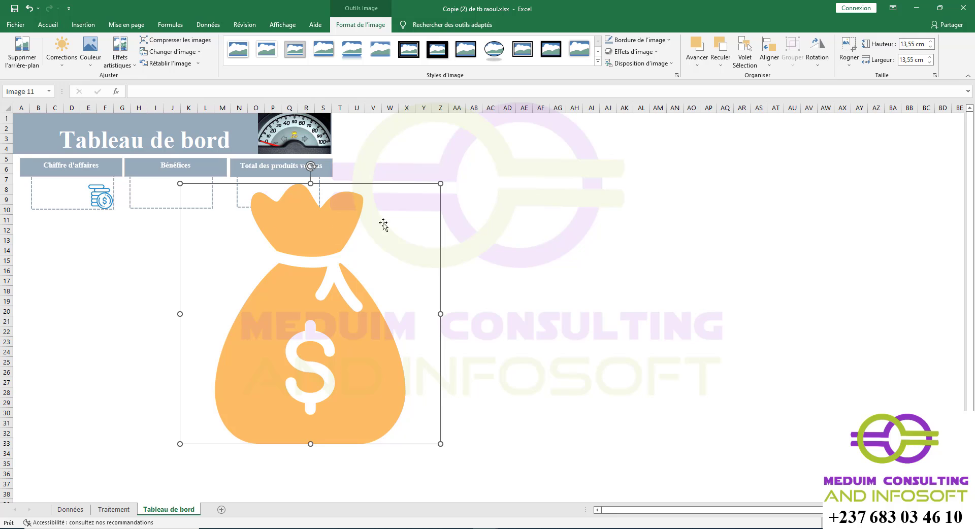
drag(440, 185, 301, 323)
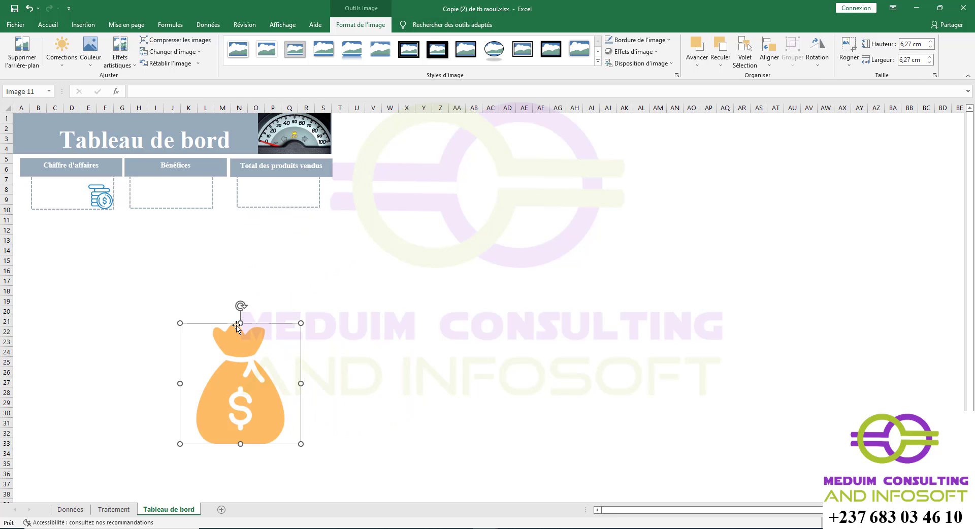
Step: Move the money bag picture into the "Bénéfices" card, send it to the back and shrink it to about 1.16 cm square
drag(271, 372, 231, 204)
right_click(236, 226)
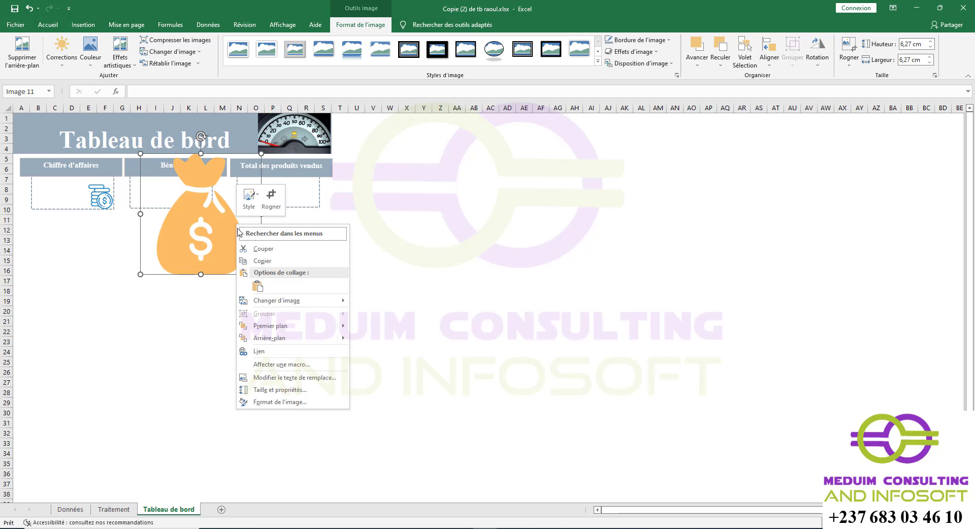
click(301, 339)
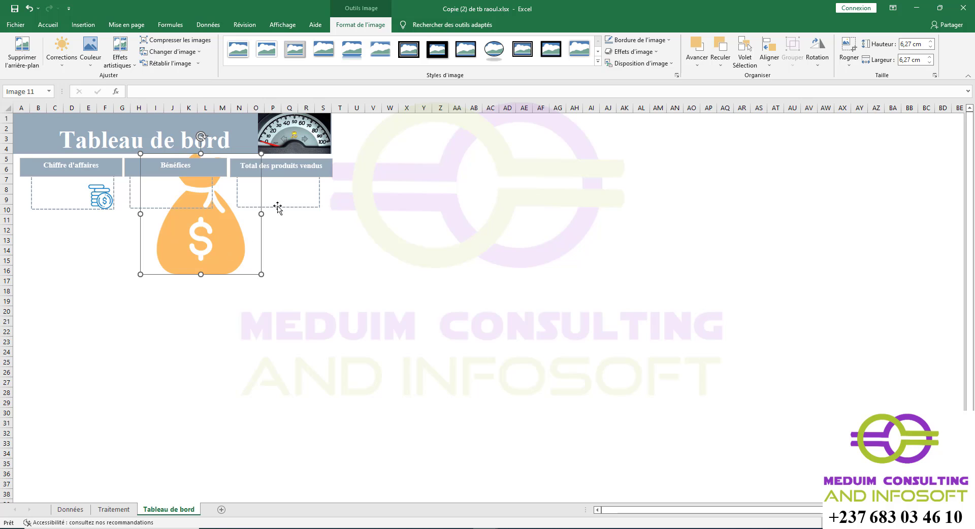
drag(261, 153, 194, 207)
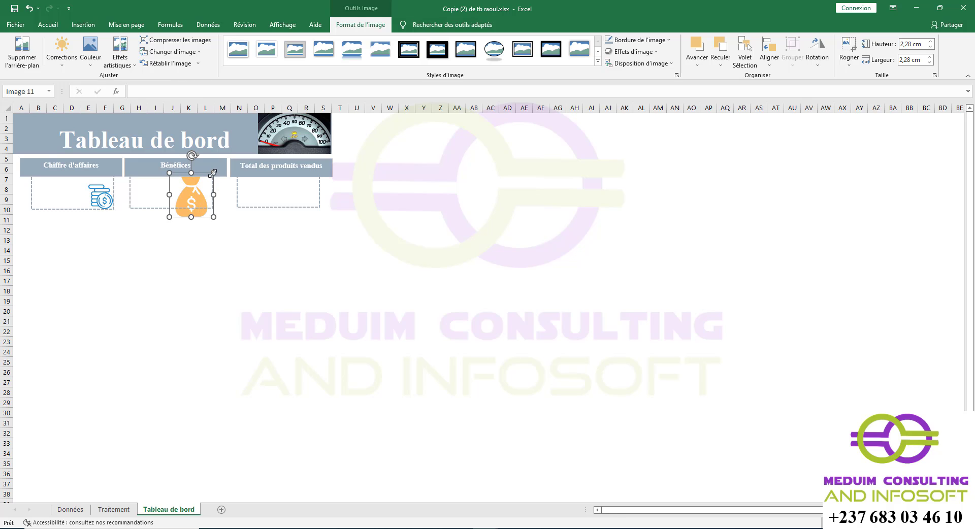
drag(211, 174, 201, 198)
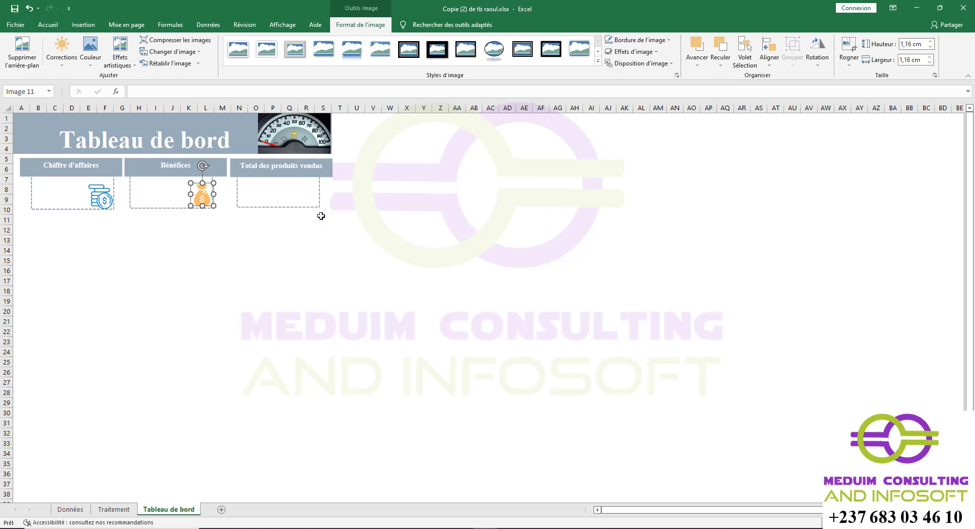
Step: Insert panier article.png at cell R8, send it to the back and shrink it to about 1.45 × 1.54 cm inside the "Total des produits vendus" card
click(300, 190)
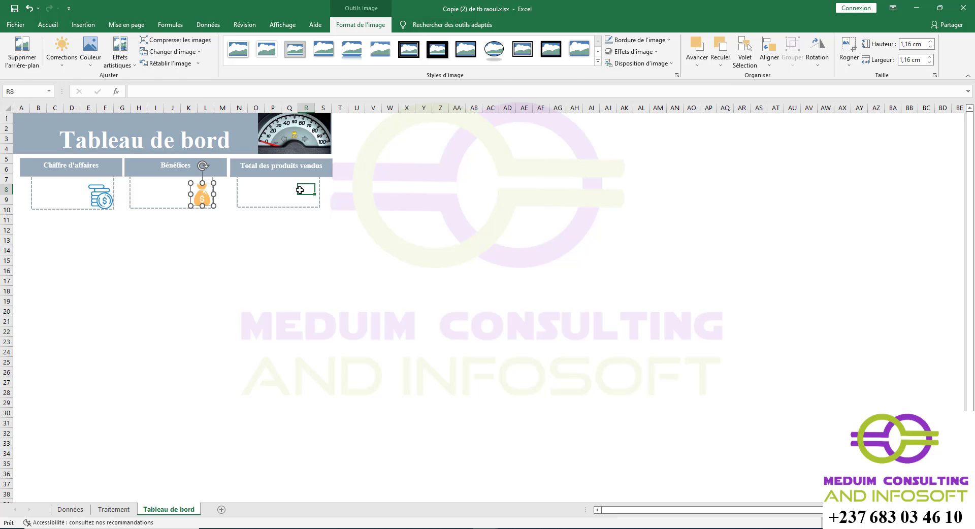
click(79, 31)
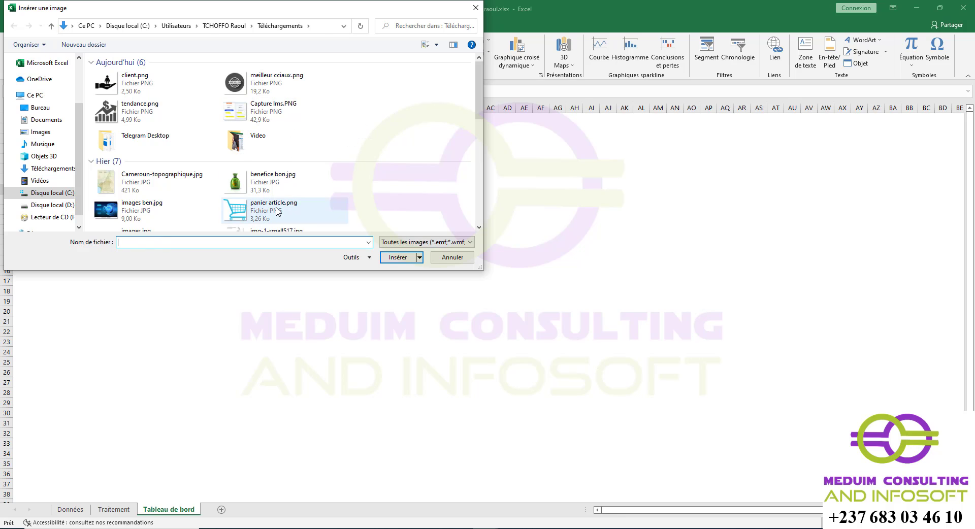
double_click(239, 209)
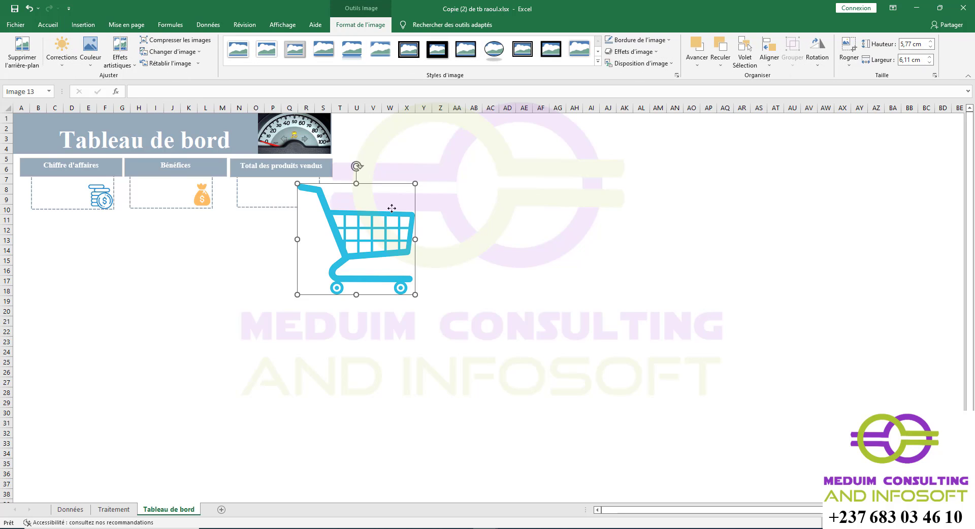
right_click(393, 226)
click(441, 340)
drag(414, 189, 303, 193)
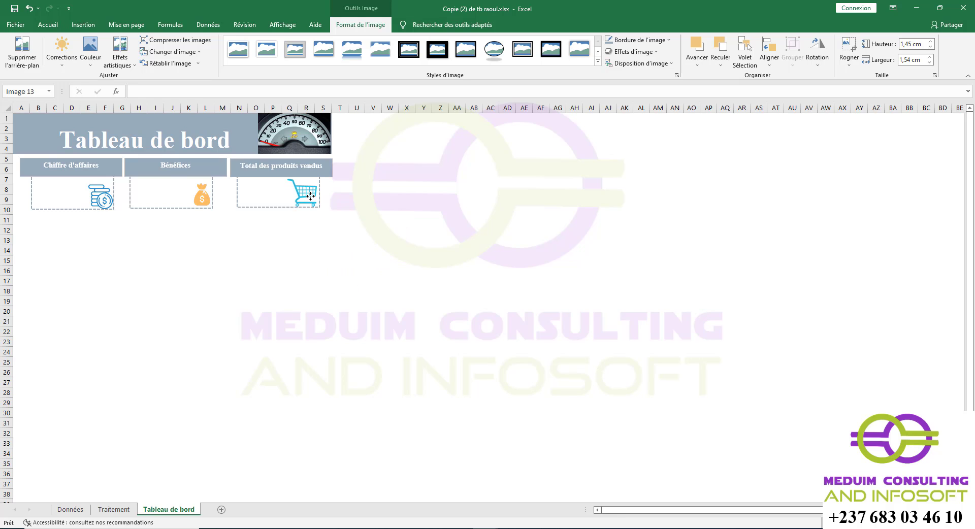
click(310, 242)
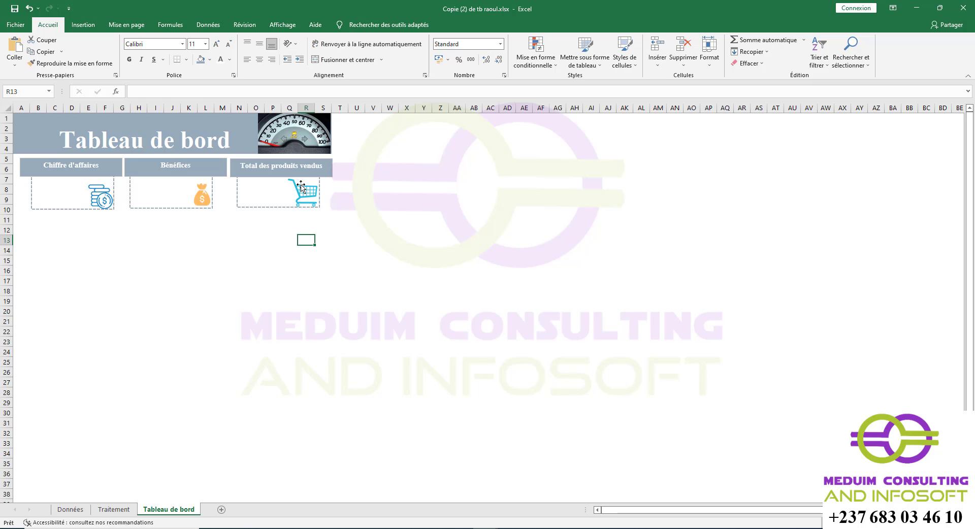
click(85, 510)
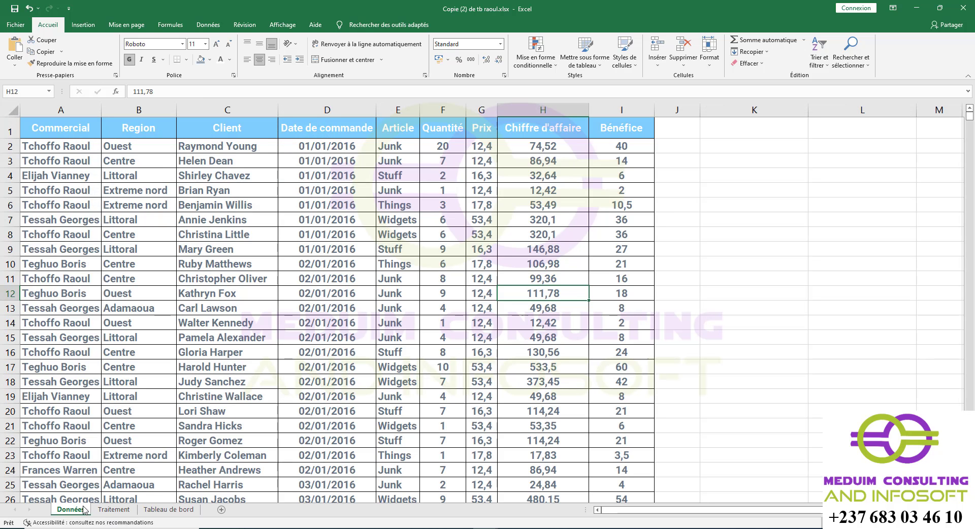
click(152, 510)
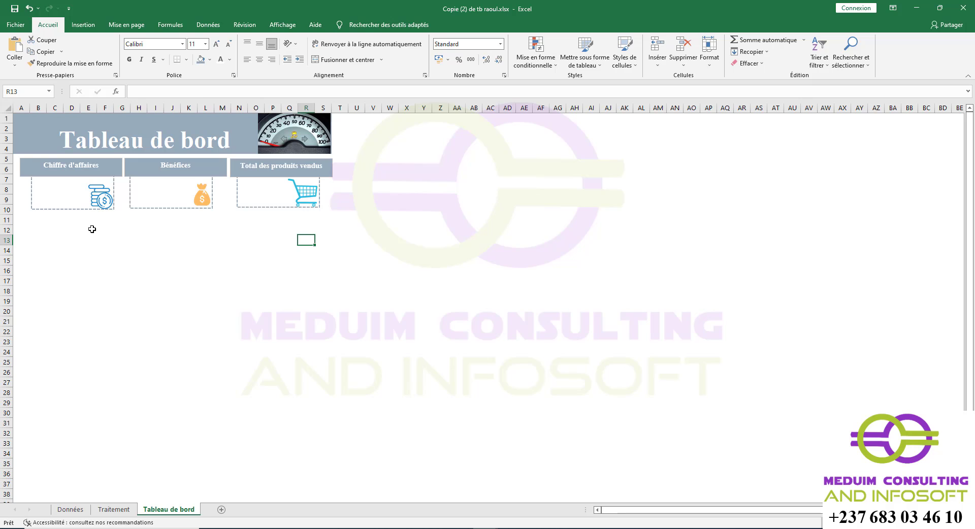
click(64, 193)
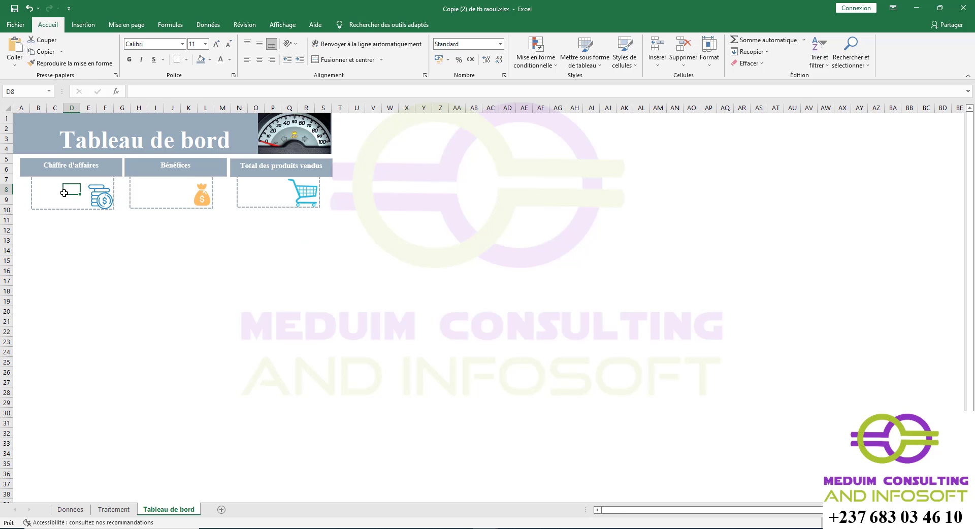
click(50, 192)
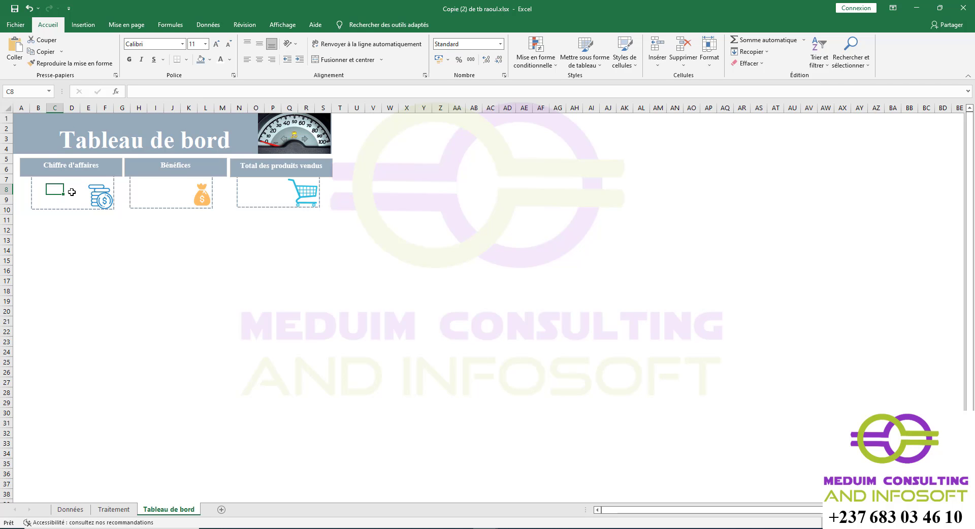
Step: Create a pivot table from the Données range $A$1:$I$5685 and place it at cell A1 of the existing Traitement sheet
click(83, 510)
click(136, 248)
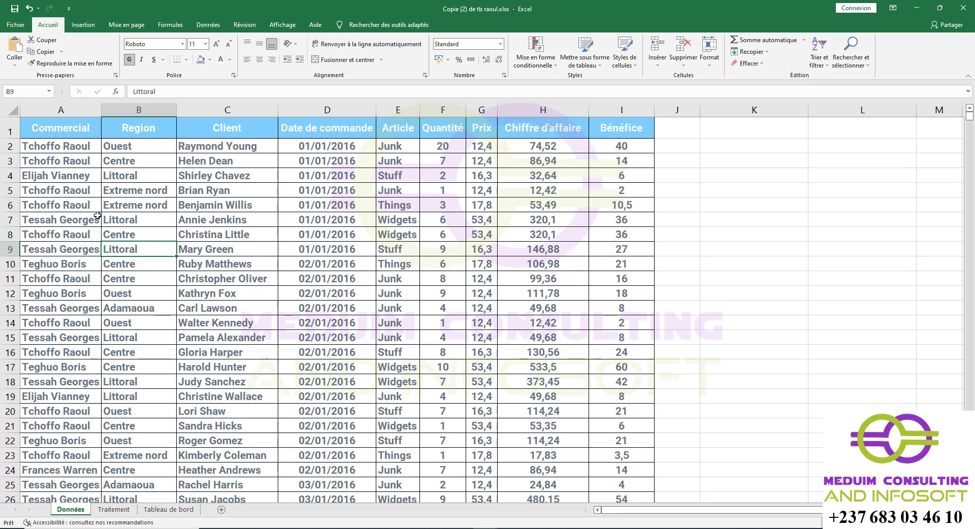
click(144, 233)
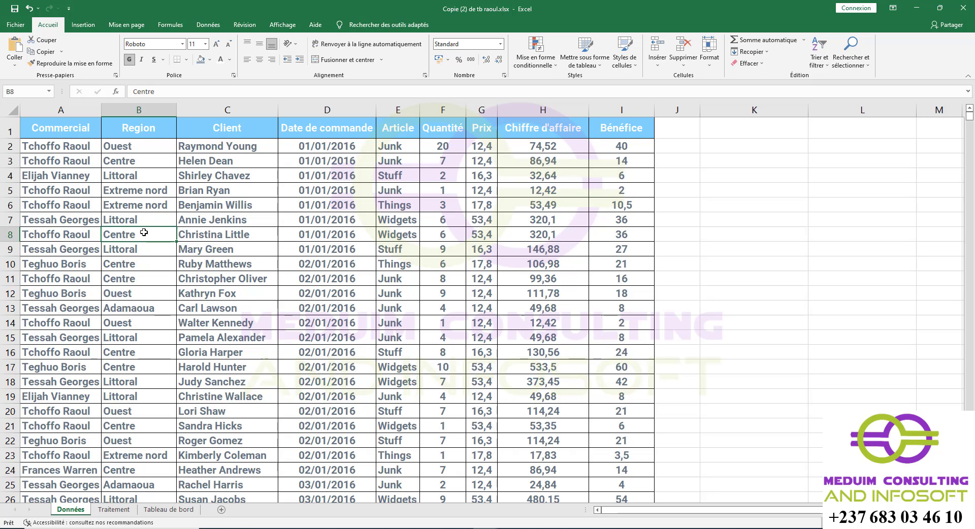
click(86, 28)
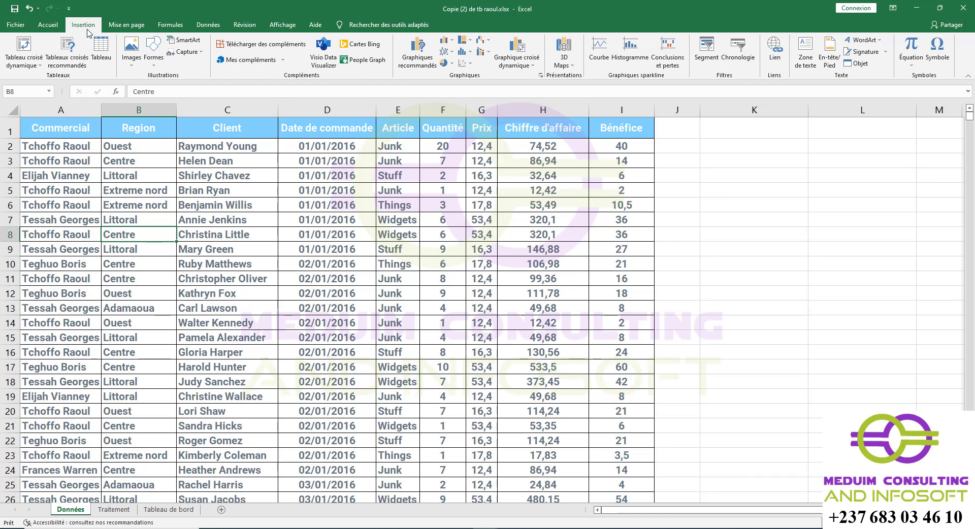
click(23, 47)
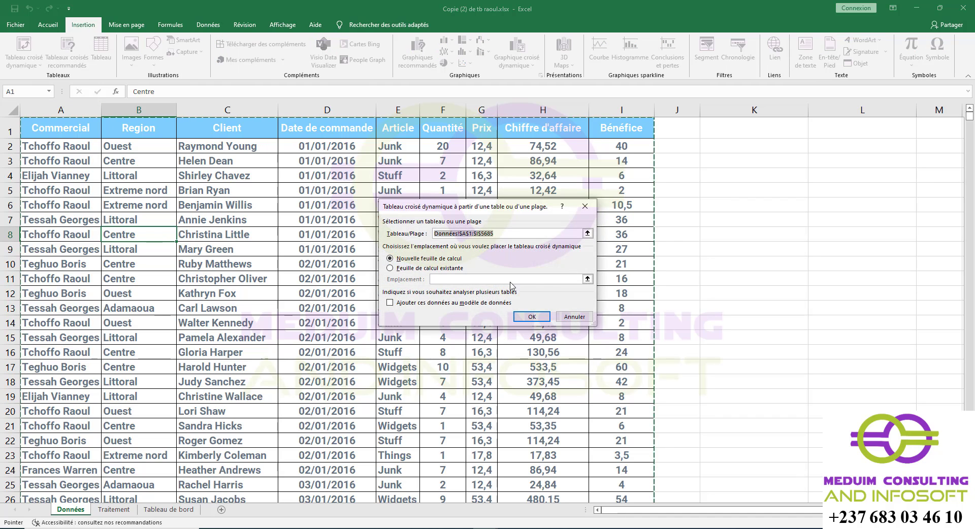
click(426, 269)
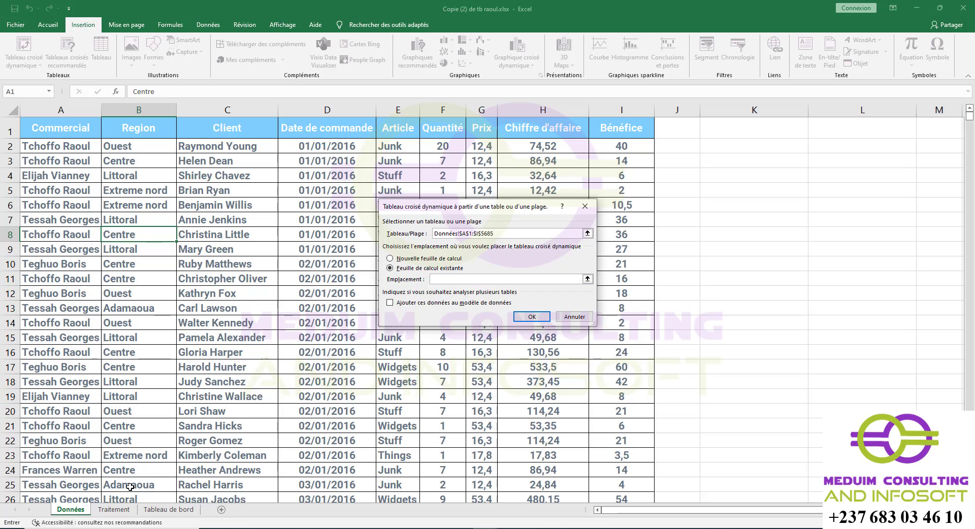
click(114, 510)
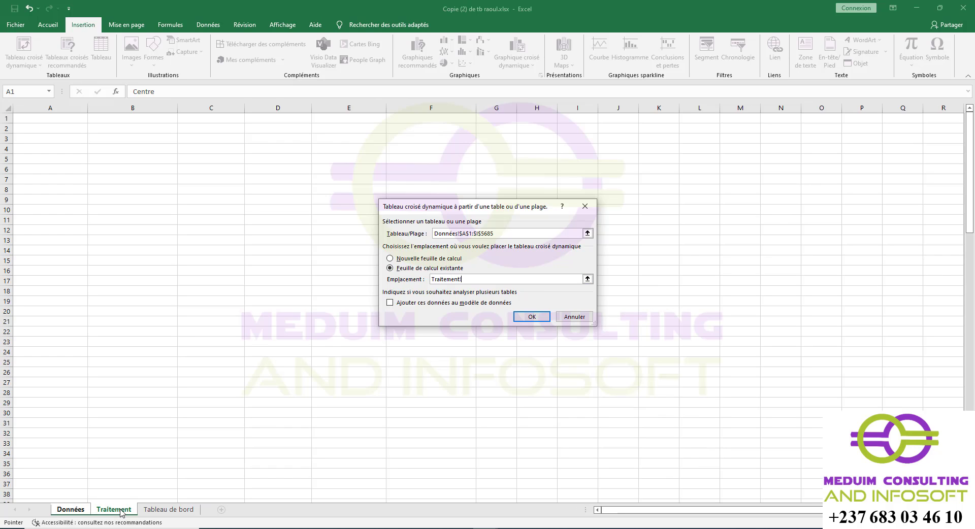
click(57, 117)
click(529, 317)
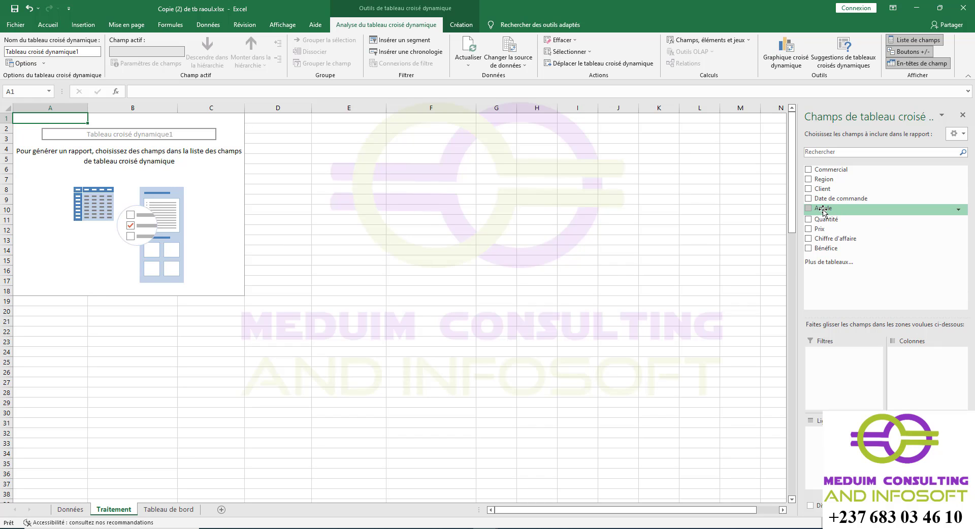
Step: Put Article in the pivot table's rows and add Chiffre d'affaire, Bénéfice and Quantité as summed values
drag(824, 209, 843, 445)
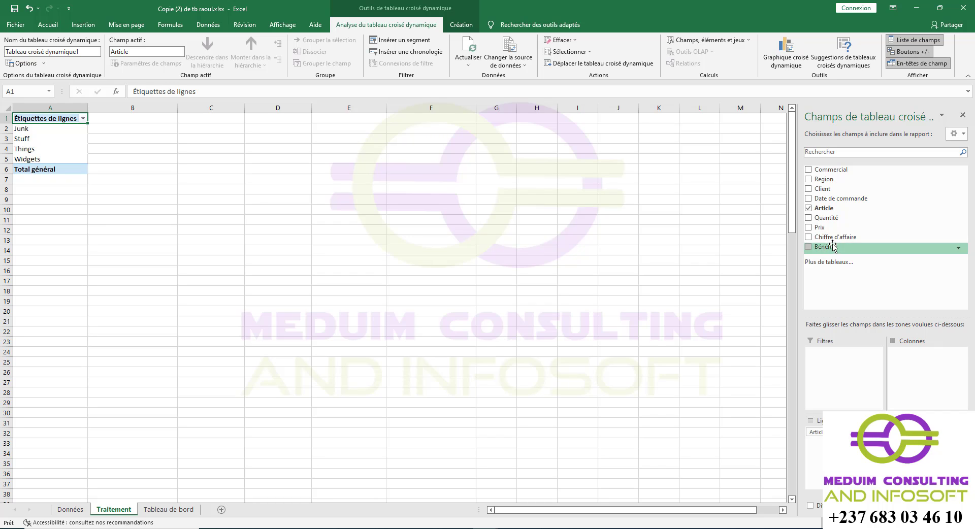
click(809, 236)
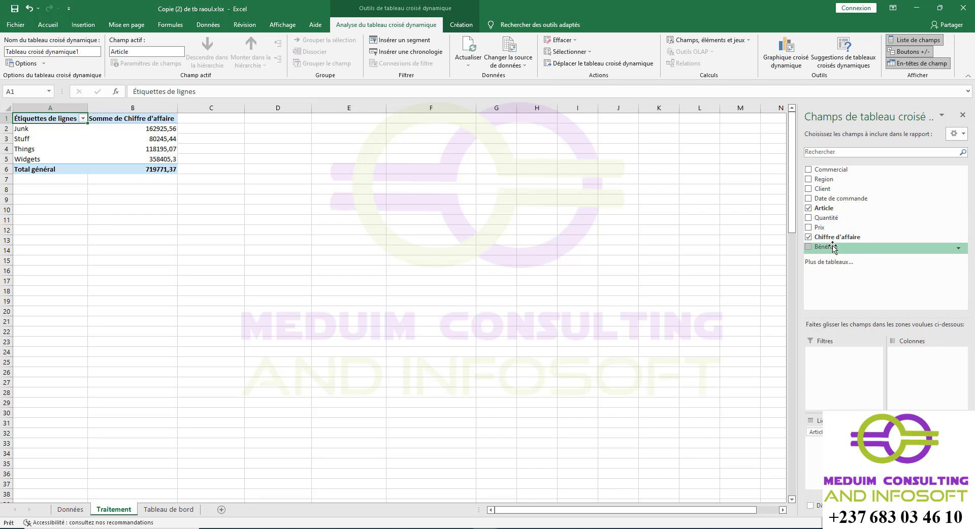
drag(825, 247, 929, 457)
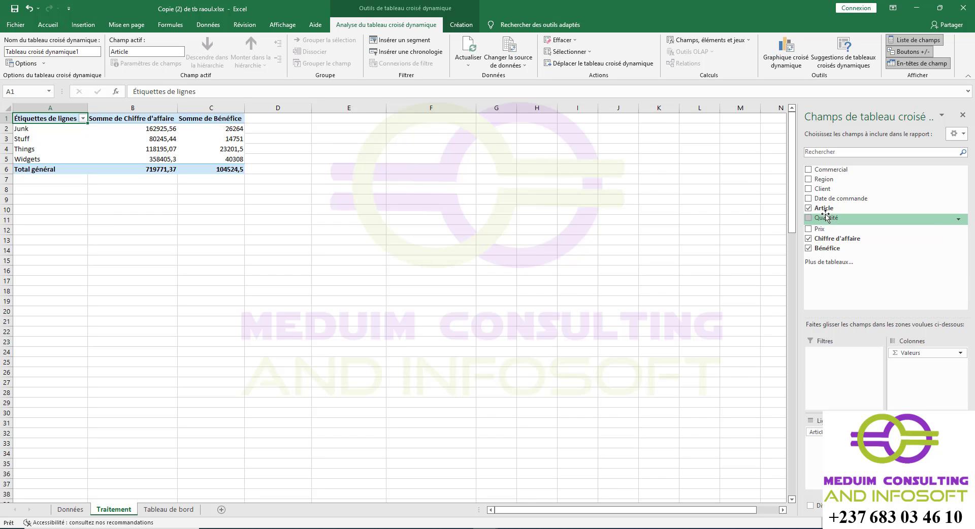
drag(825, 218, 930, 457)
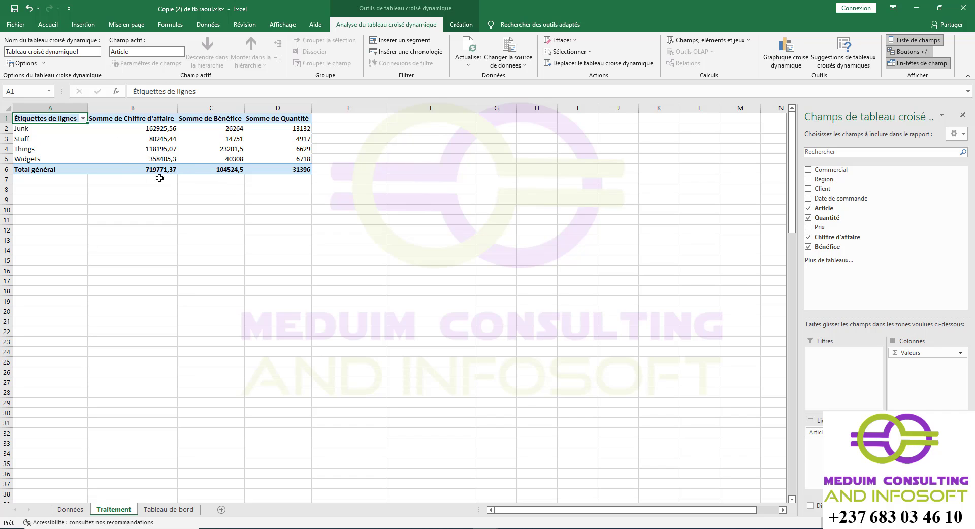
Step: On Tableau de bord, merge and centre the ranges B7:E9, H7:K9 and N7:Q9 inside the three cards
mouse_move(161, 169)
click(169, 509)
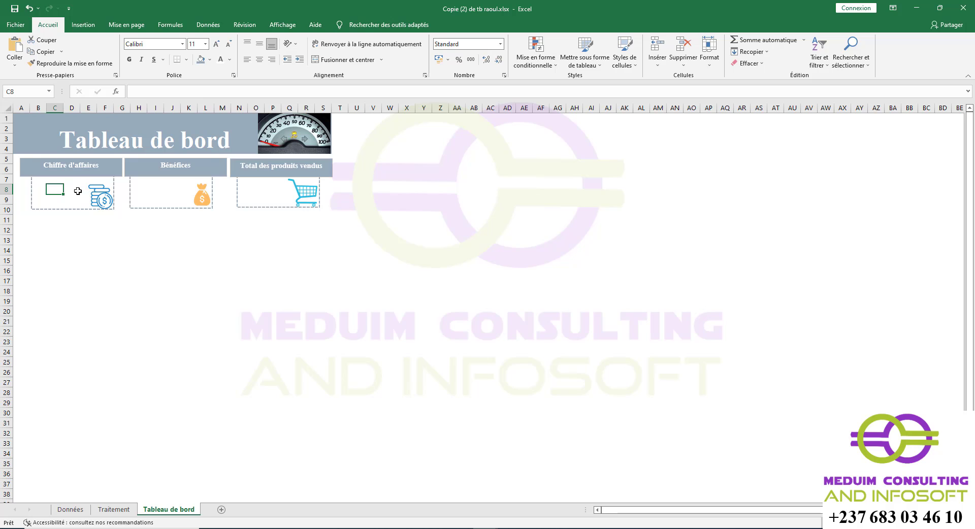
drag(35, 181, 83, 205)
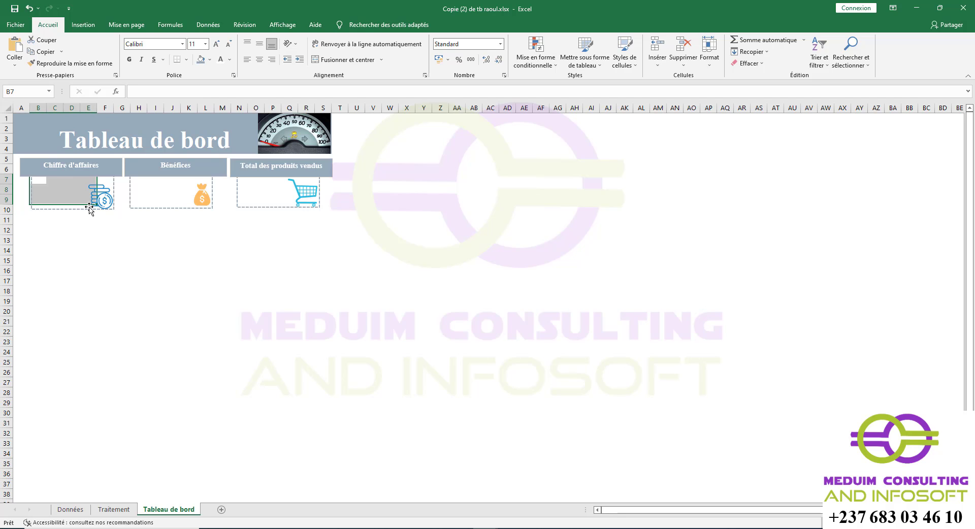
click(373, 60)
drag(136, 182, 190, 197)
click(340, 60)
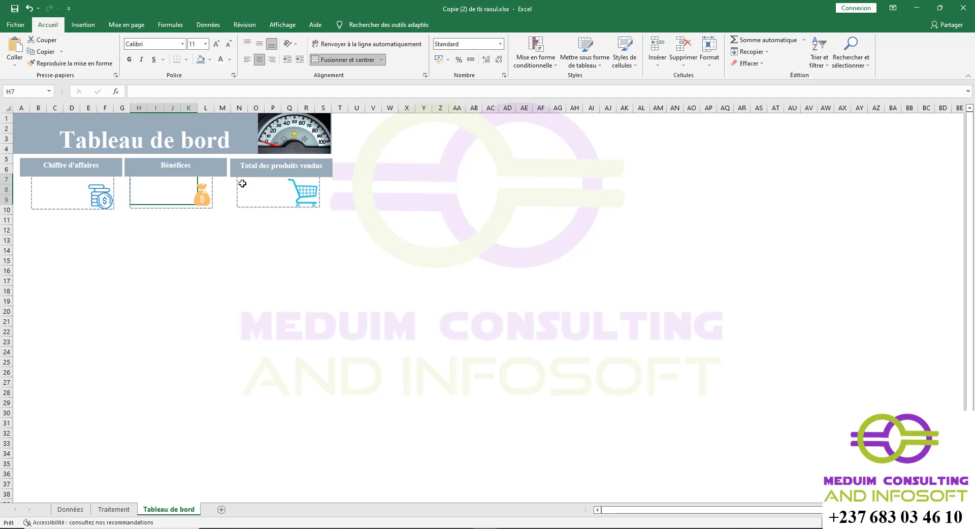
drag(243, 184, 294, 198)
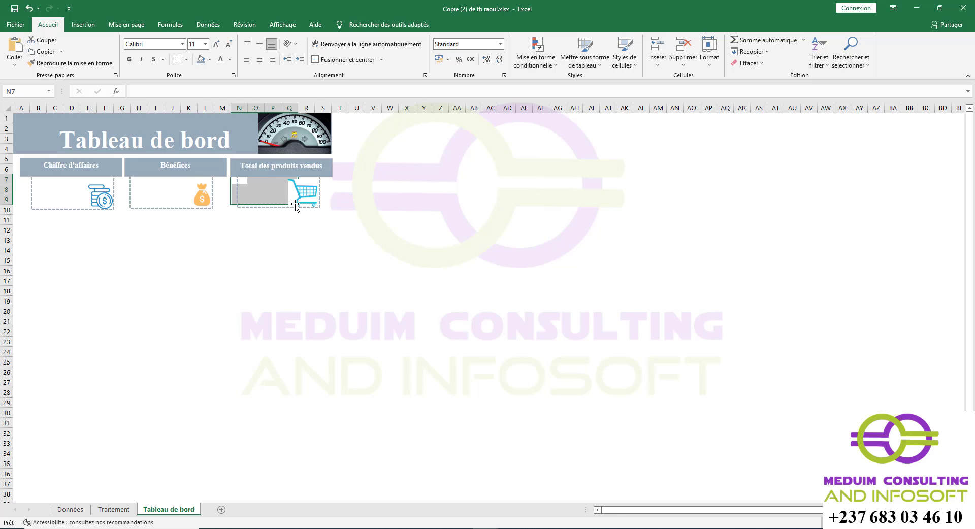
click(339, 60)
Step: Link merged cell B7 in the "Chiffre d'affaires" card to the pivot table's grand total of Chiffre d'affaire in Traitement cell B6
click(60, 189)
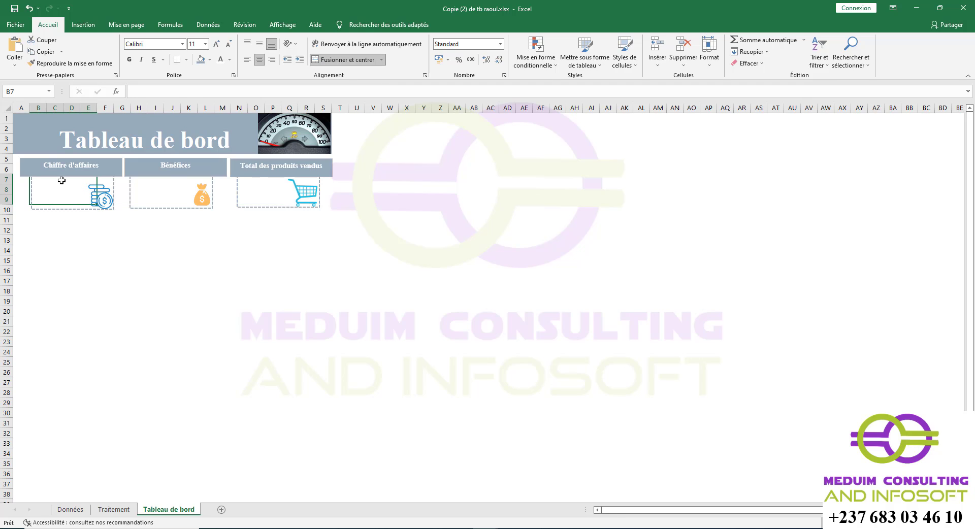
text(=)
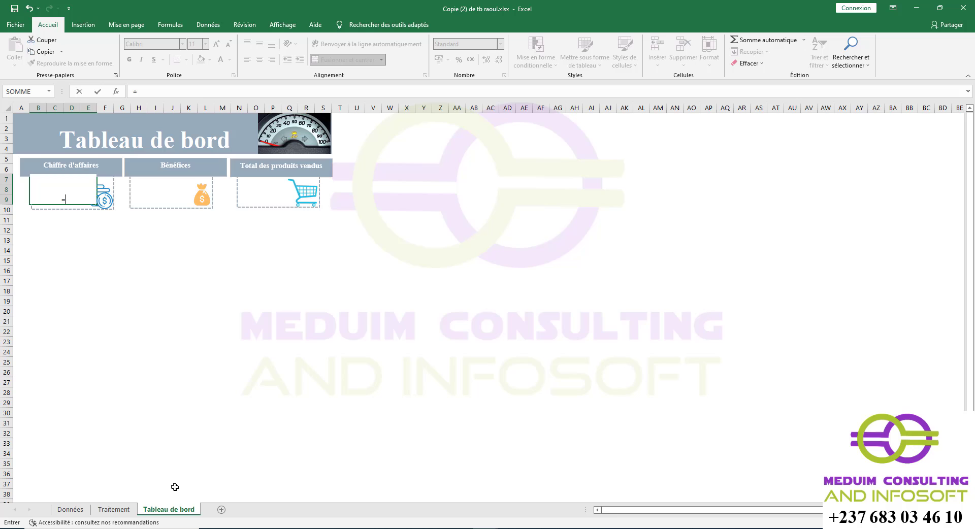
click(114, 509)
click(152, 170)
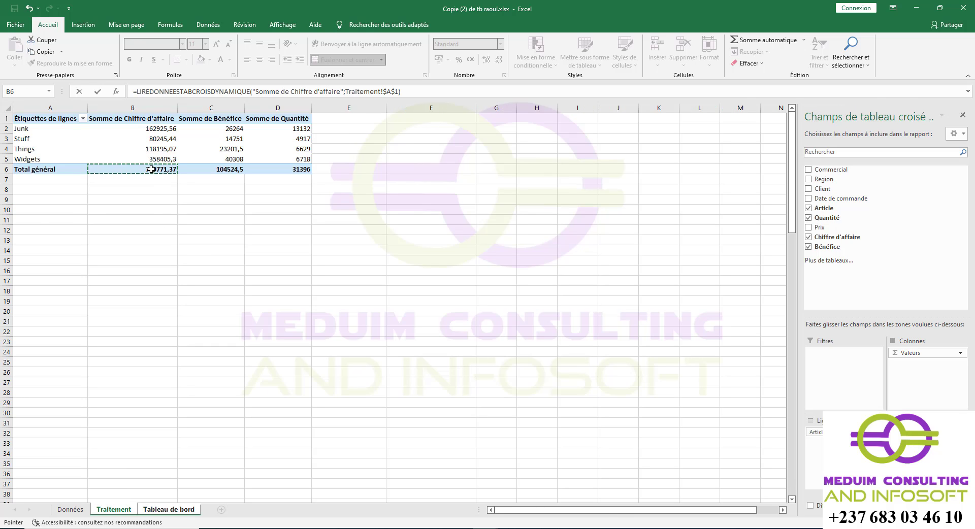
key(Return)
click(73, 199)
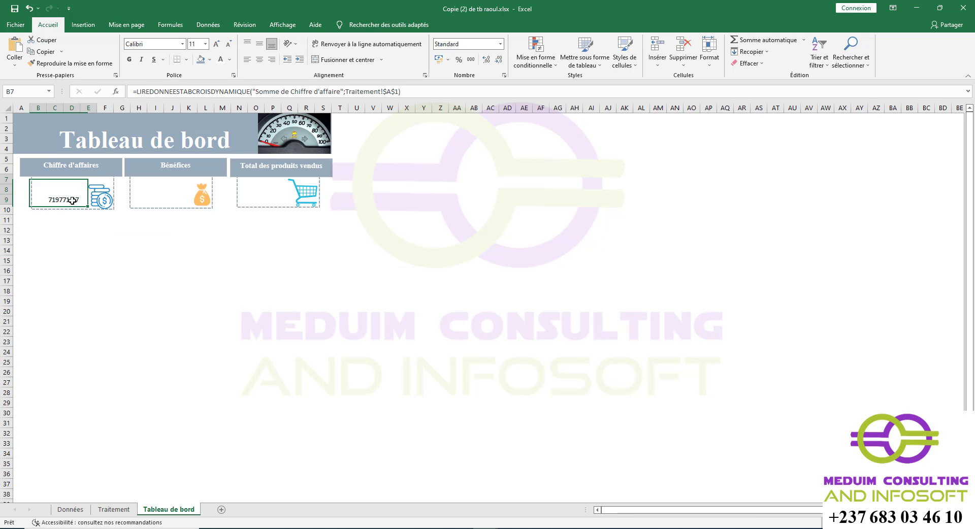
Step: Link merged cell H7 in the "Bénéfices" card to the pivot table's grand total of Bénéfice in Traitement cell C6
click(165, 195)
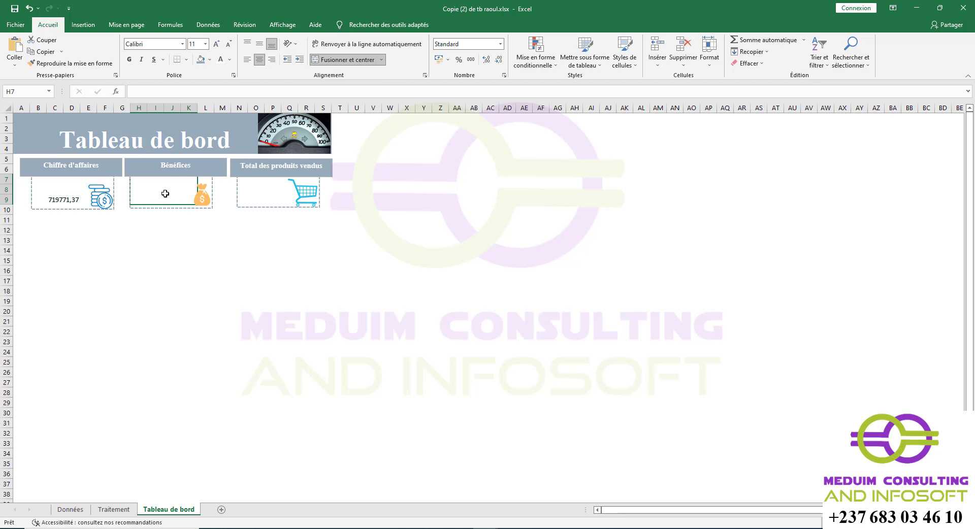
text(=)
click(123, 507)
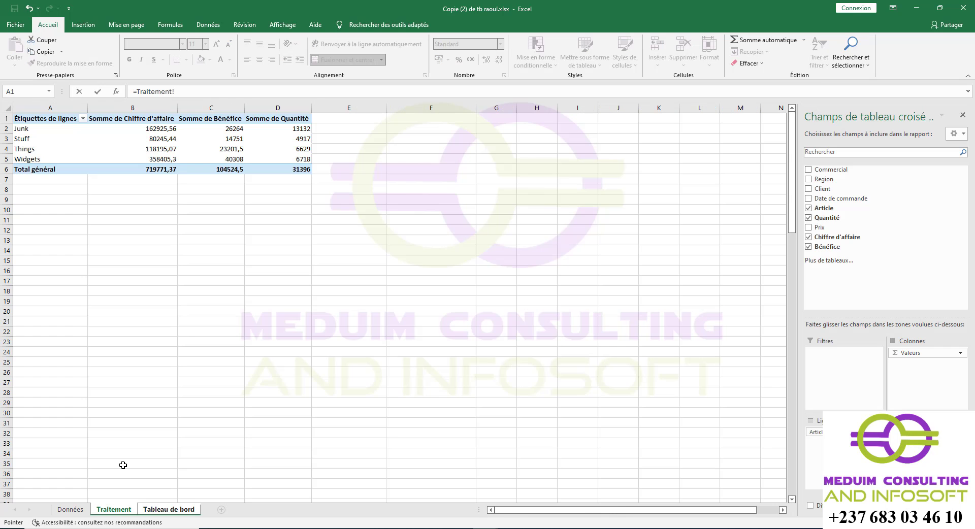
click(217, 171)
key(Return)
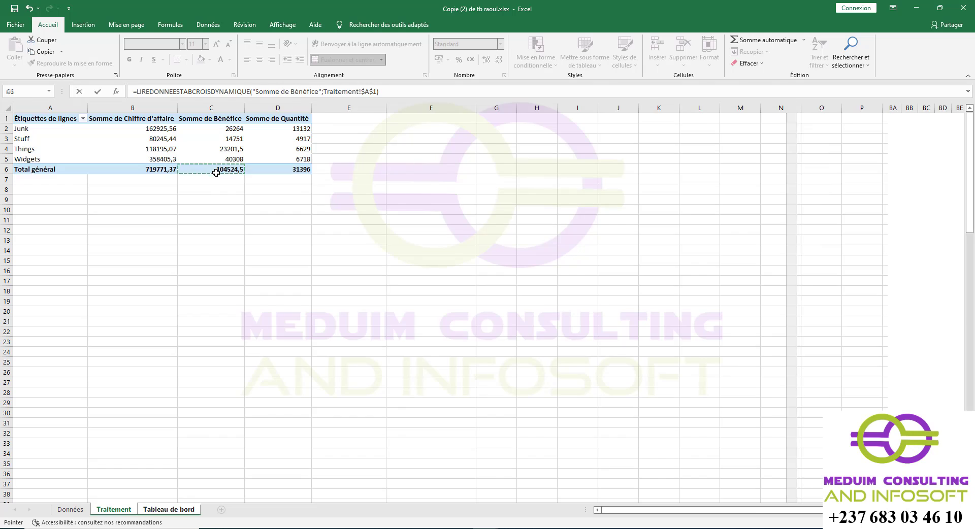
Step: Link merged cell N7 in the "Total des produits vendus" card to the pivot table's grand total of Quantité in Traitement cell D6
click(256, 189)
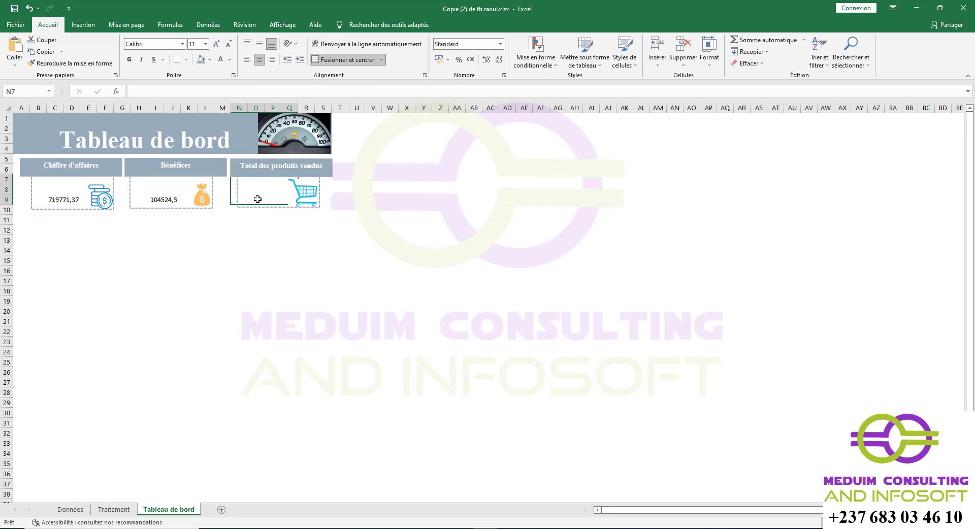
text(=)
click(117, 509)
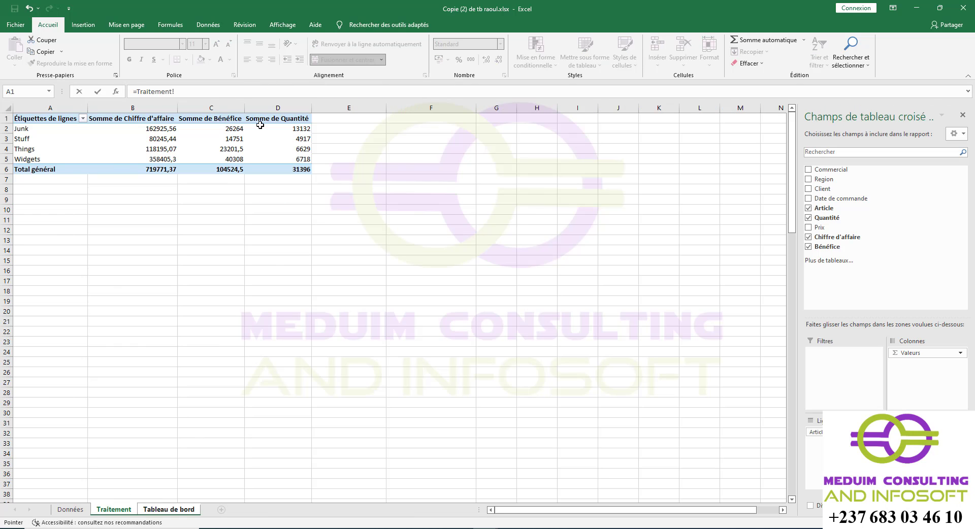
click(287, 171)
key(Return)
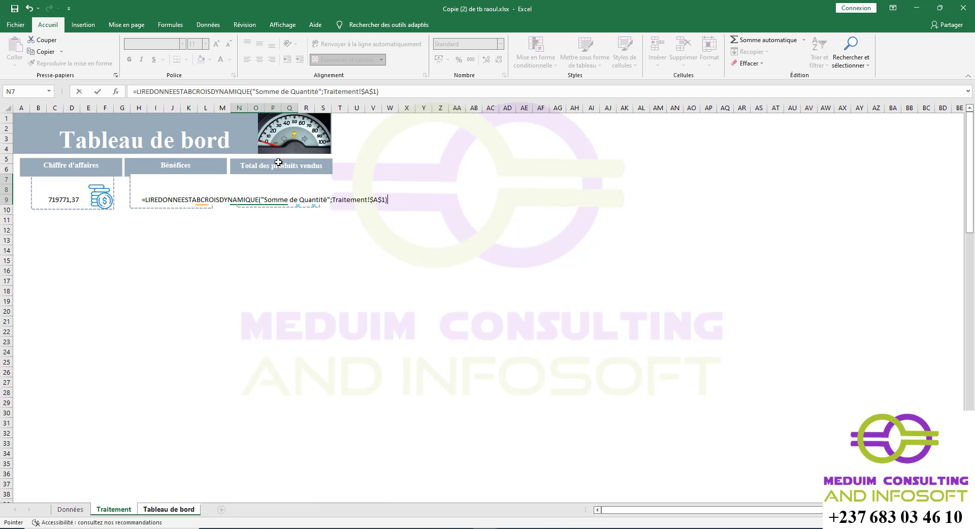
Step: Align the values in the three cards (B7, H7 and N7) vertically to the middle of their merged cells
click(79, 199)
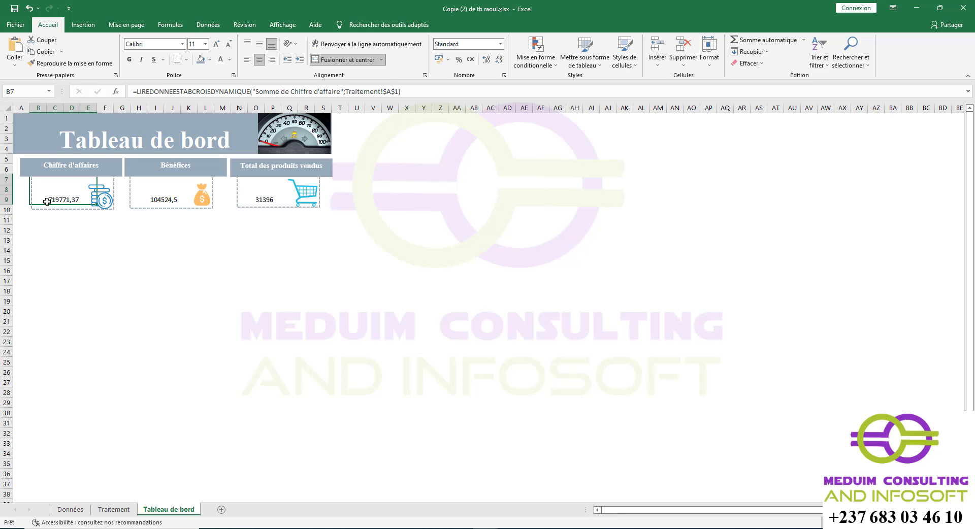
click(68, 199)
key(Escape)
click(259, 44)
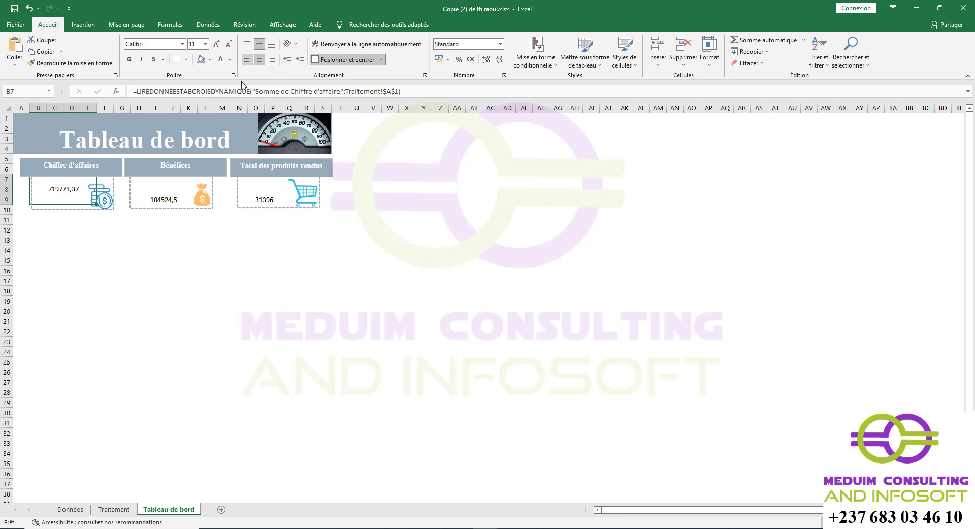
shift+click(165, 198)
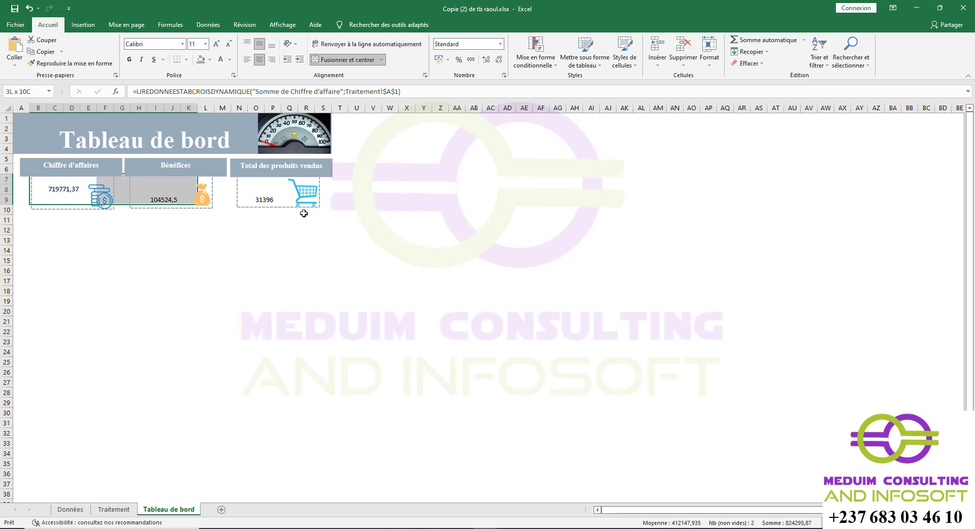
shift+click(260, 197)
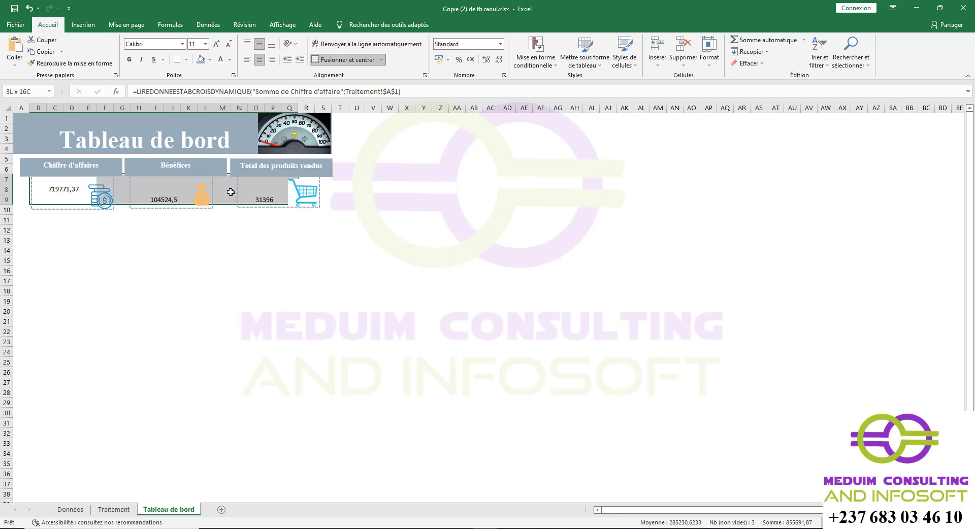
click(260, 44)
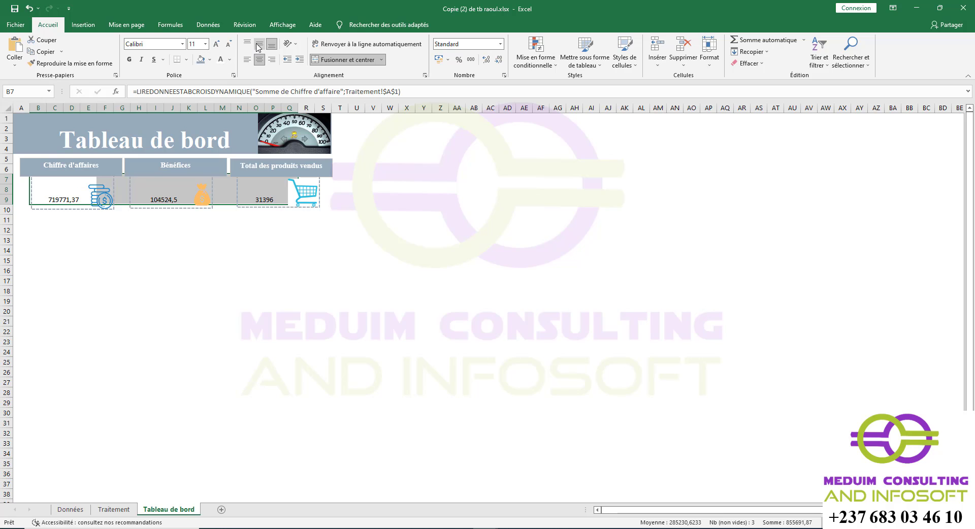
click(259, 44)
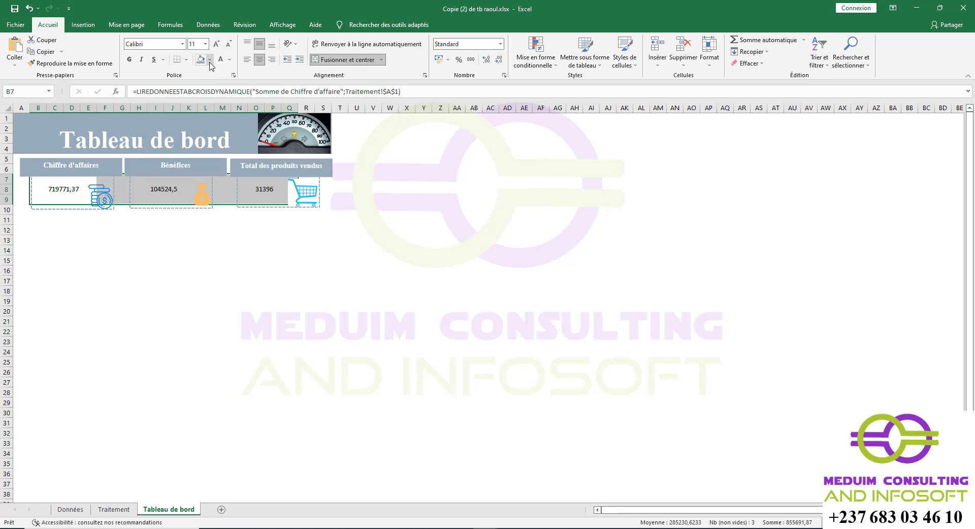
Step: Format the three card values in bold light blue at font size 16
click(130, 60)
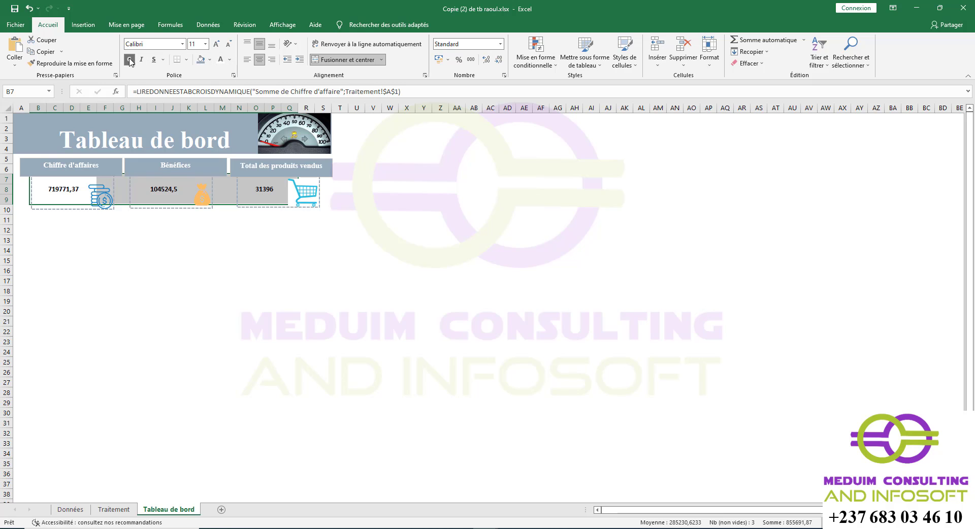
click(230, 59)
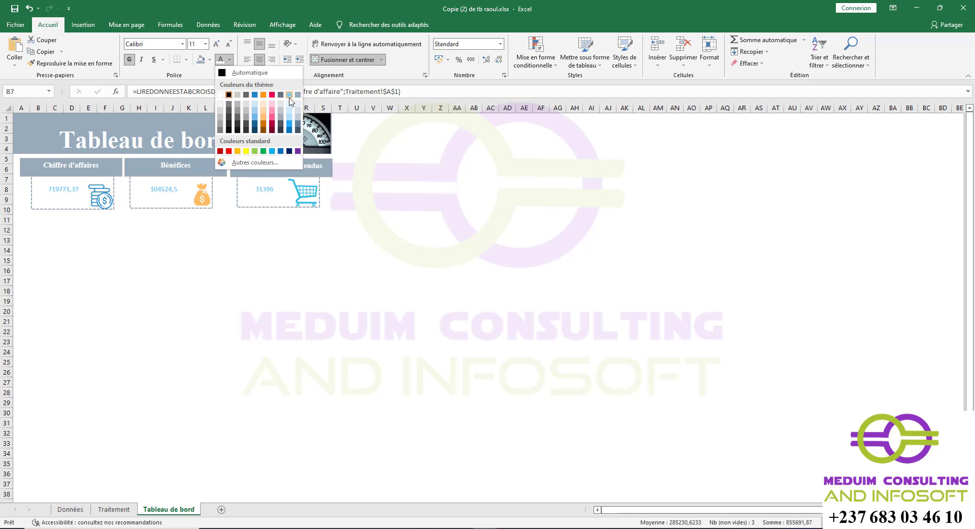
click(289, 96)
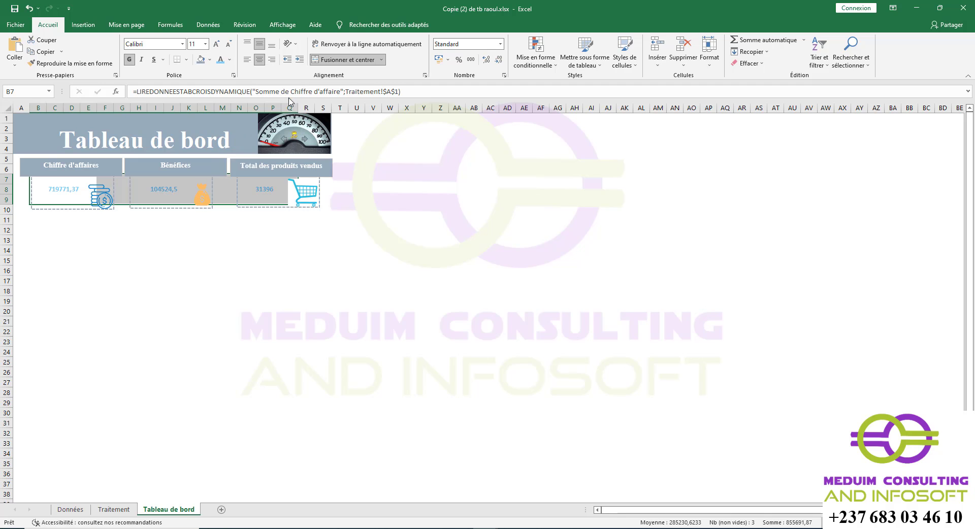
click(216, 46)
click(215, 45)
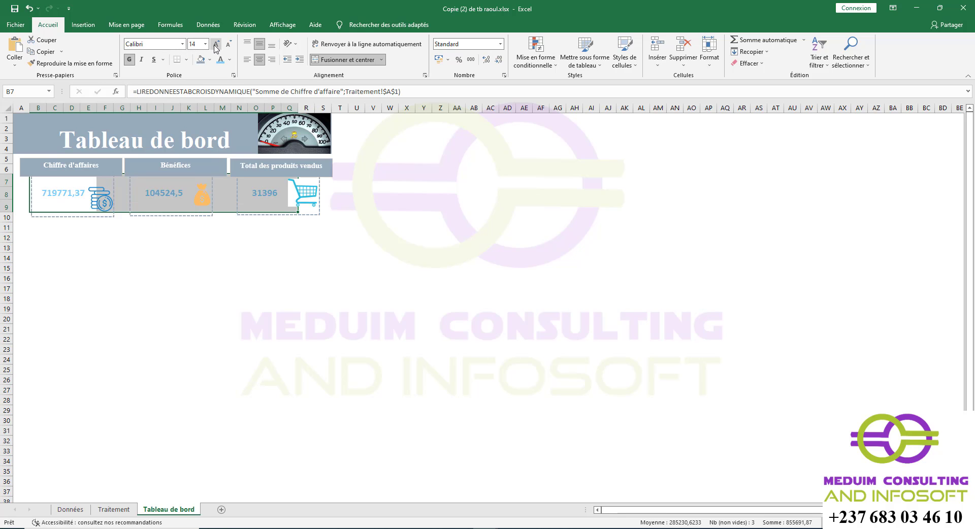
click(216, 45)
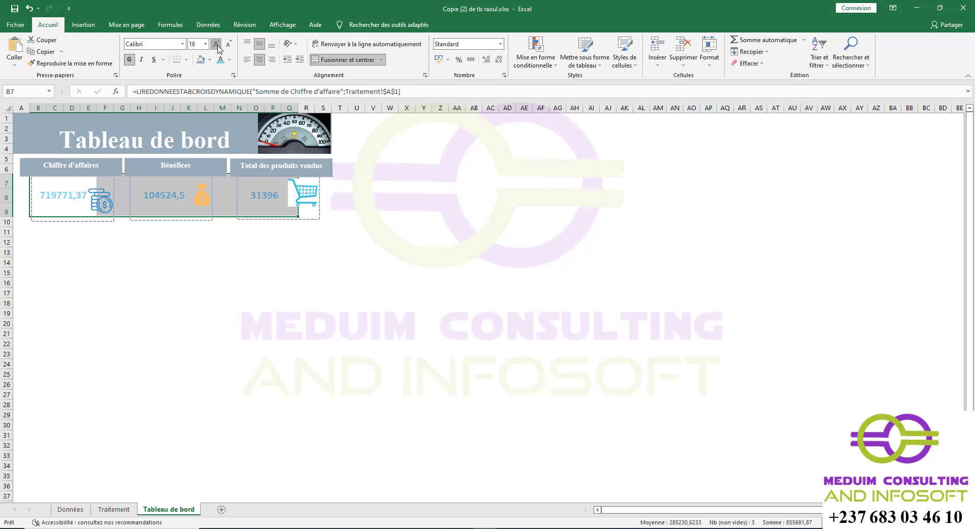
click(218, 45)
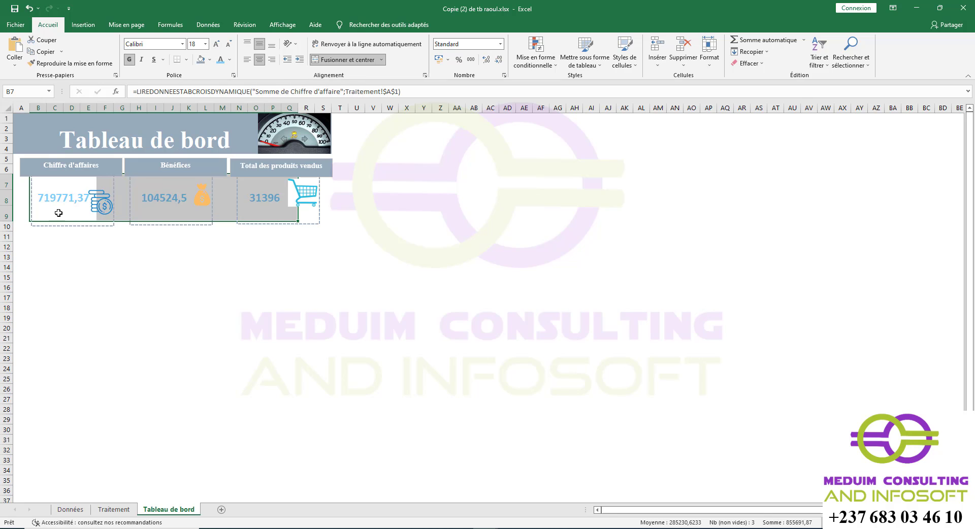
click(73, 203)
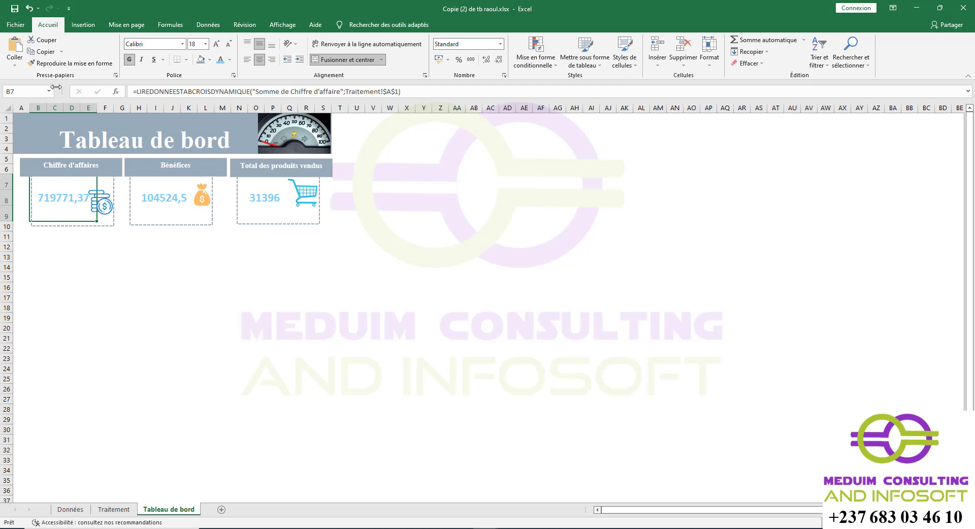
click(29, 8)
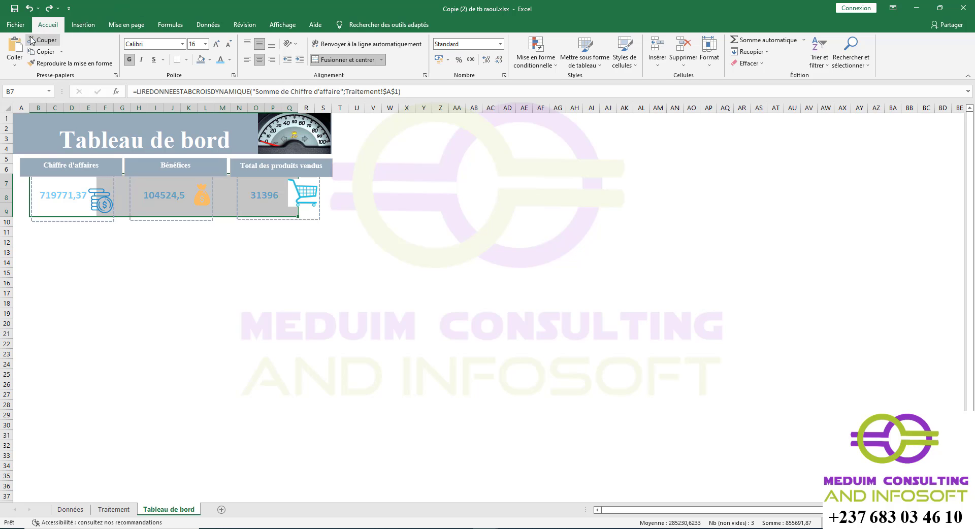
Step: Apply the custom number format # ##0 to the three card values
click(504, 75)
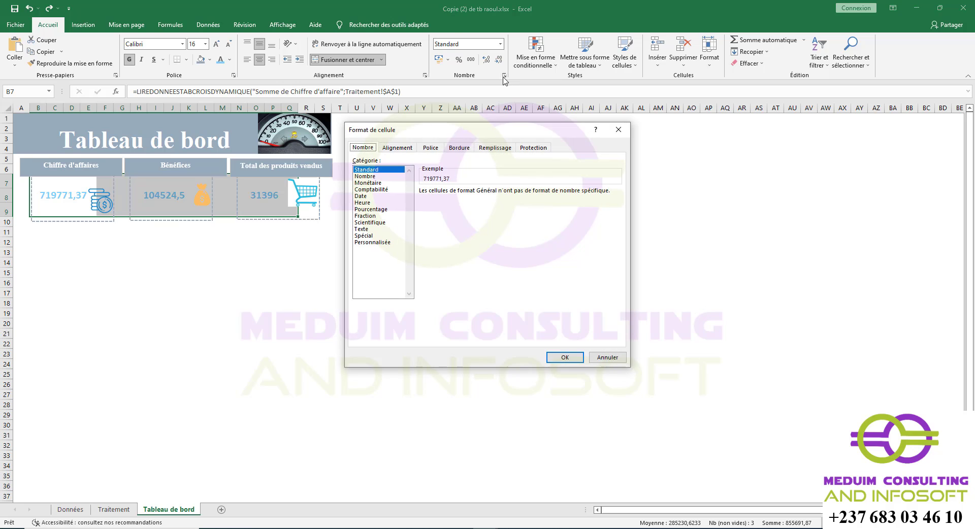
click(371, 242)
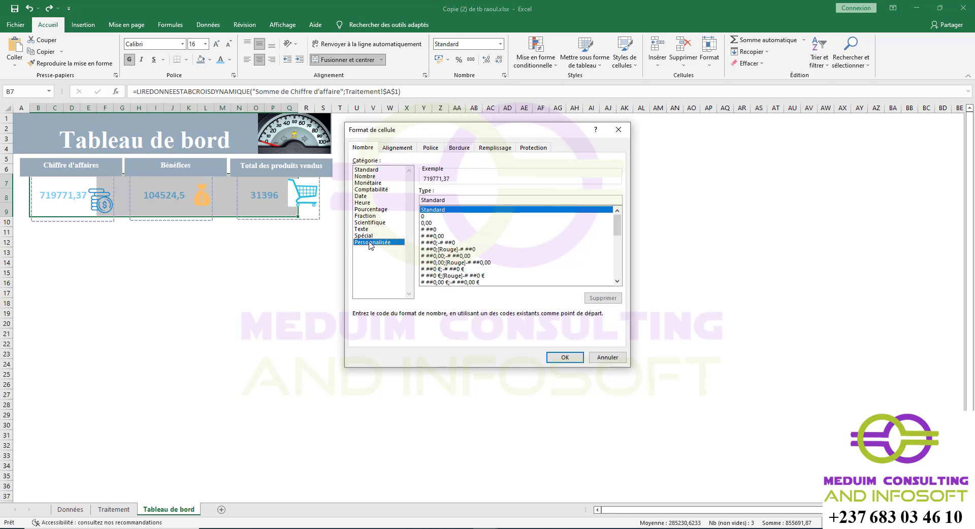
click(435, 230)
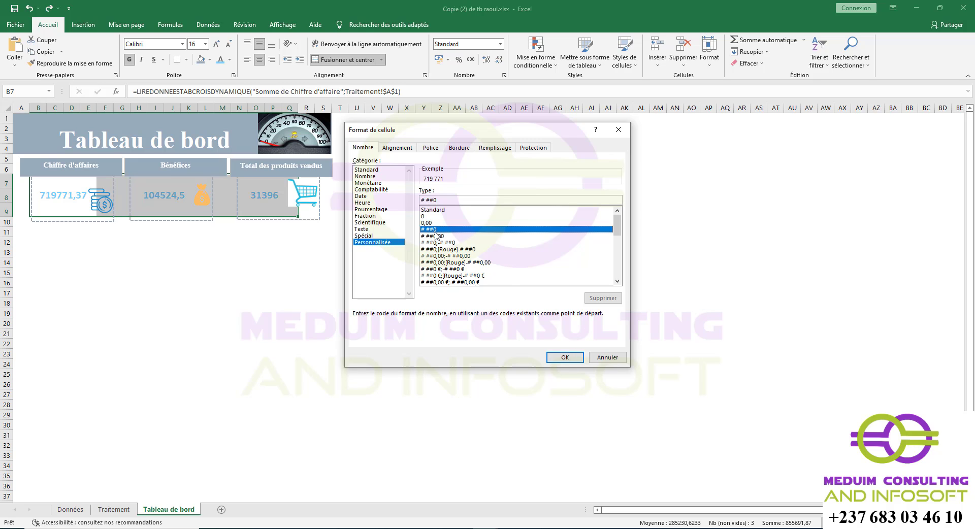
click(565, 357)
click(220, 274)
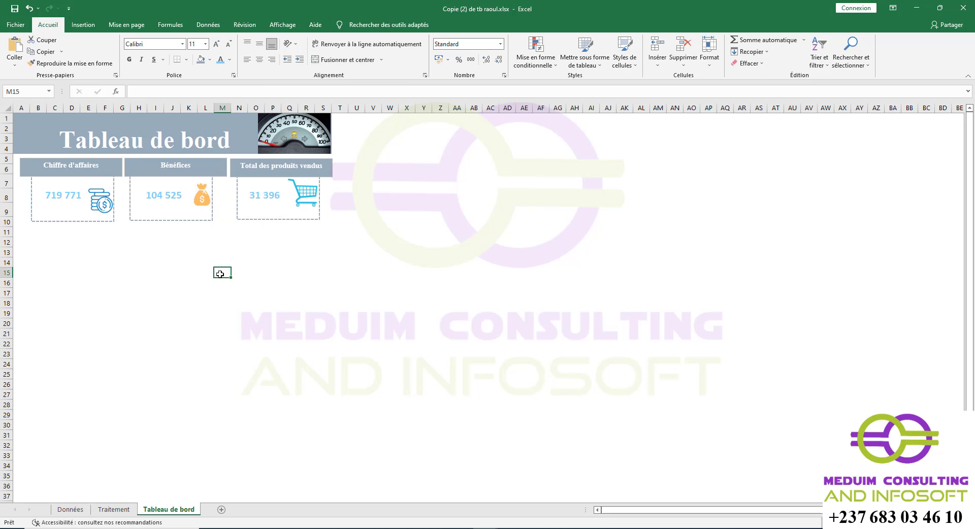
click(77, 221)
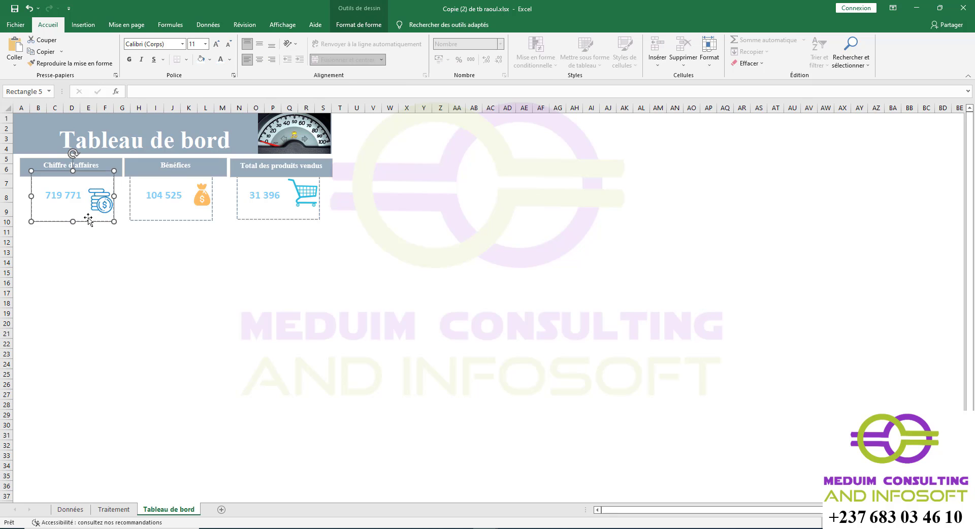
shift+click(160, 220)
key(Escape)
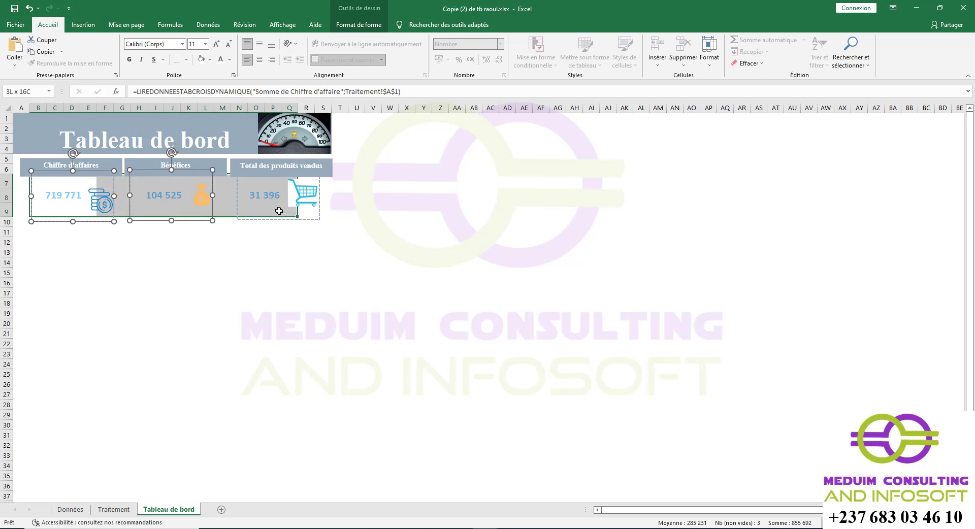
Step: Shorten the dashed rectangles of all three cards together by raising their lower edges slightly
click(80, 221)
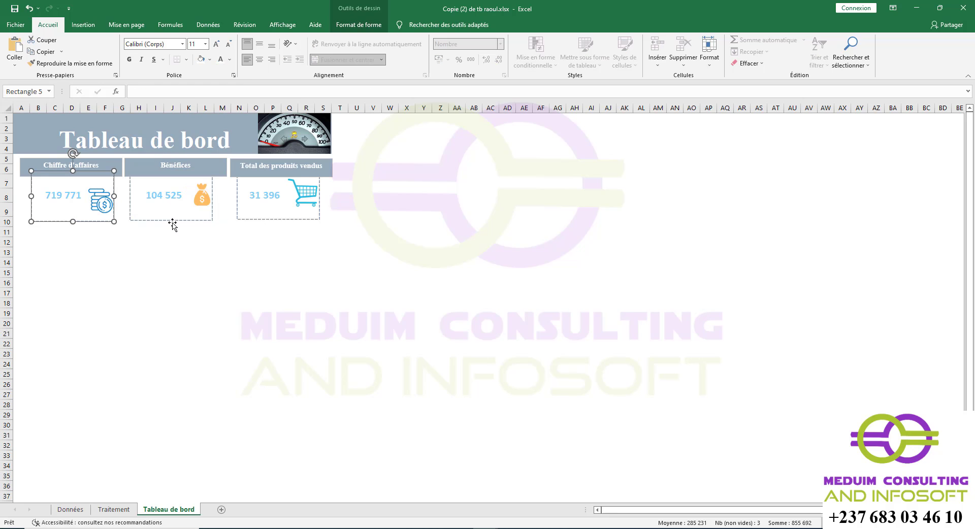
shift+click(169, 221)
shift+click(281, 219)
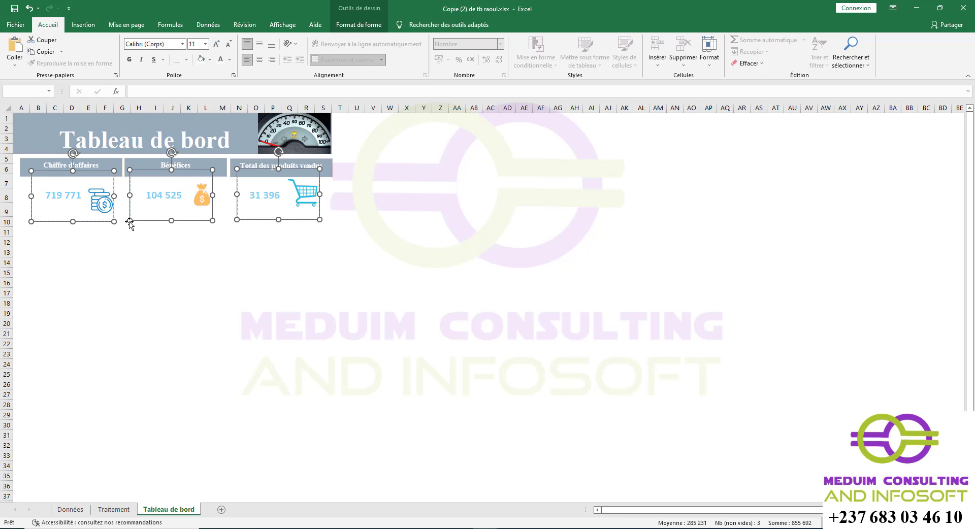
drag(73, 220, 73, 215)
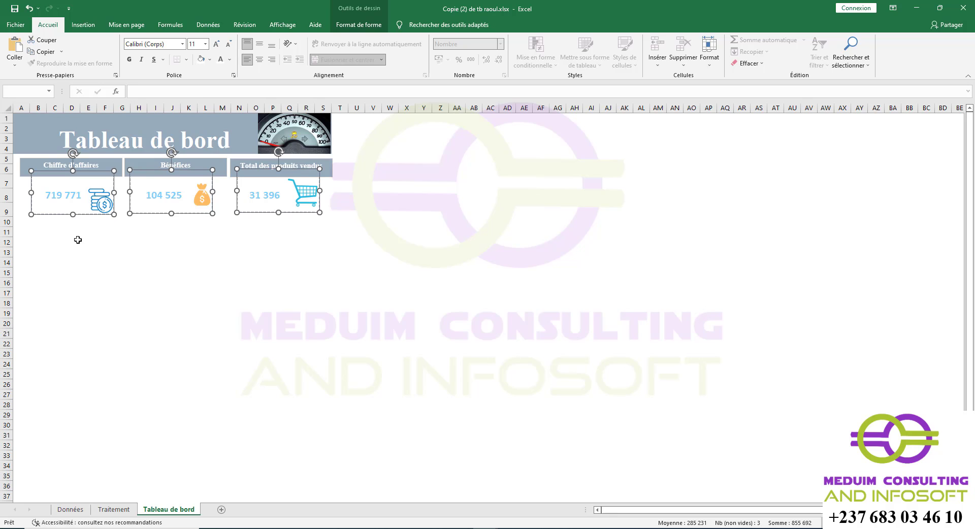
click(78, 240)
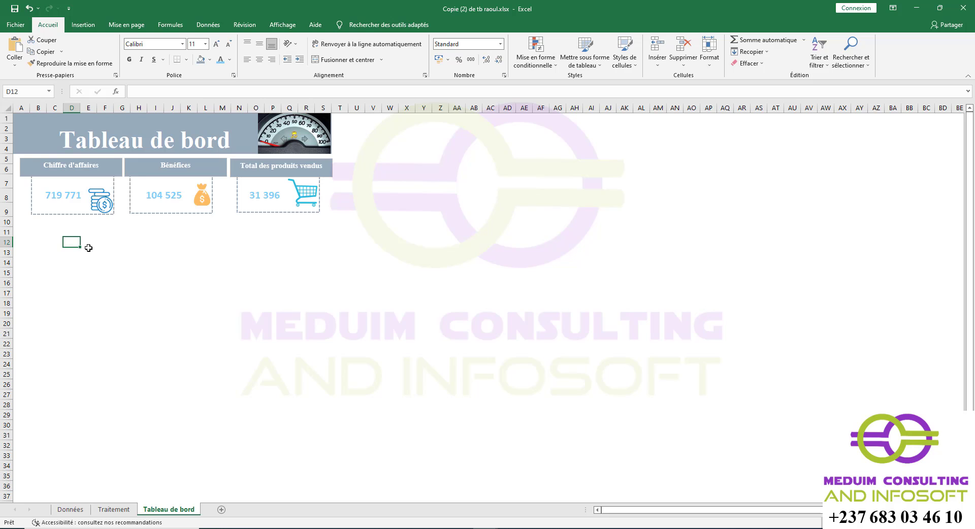
Step: Increase the font size of the three card values by three increments
click(54, 197)
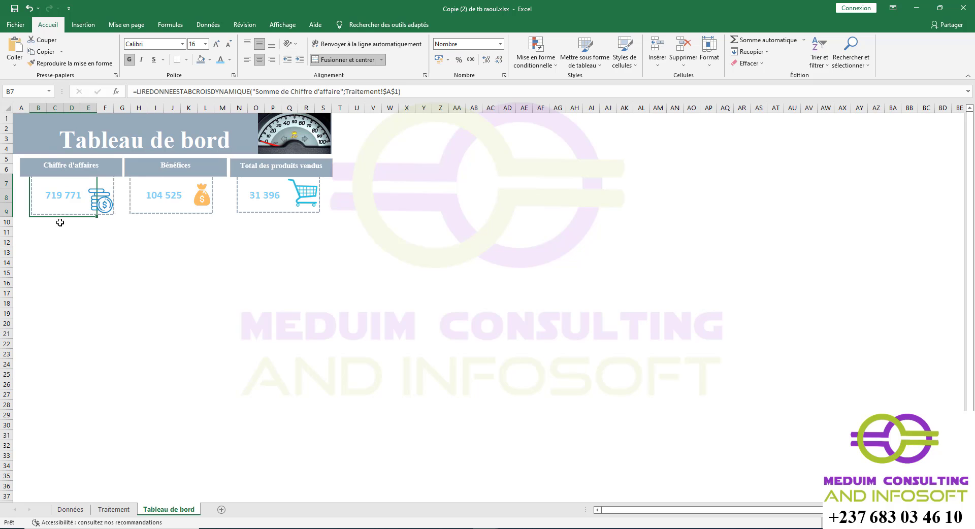
drag(62, 195, 267, 203)
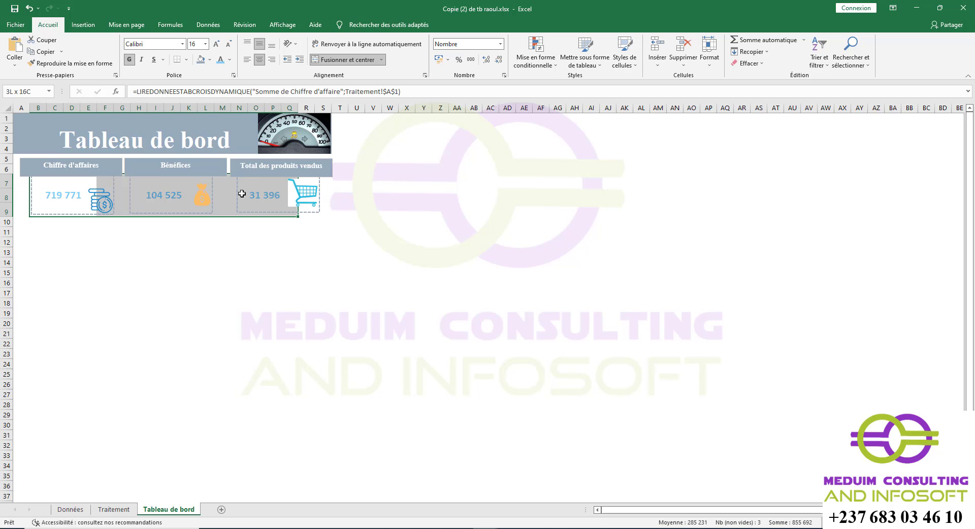
click(215, 44)
click(216, 44)
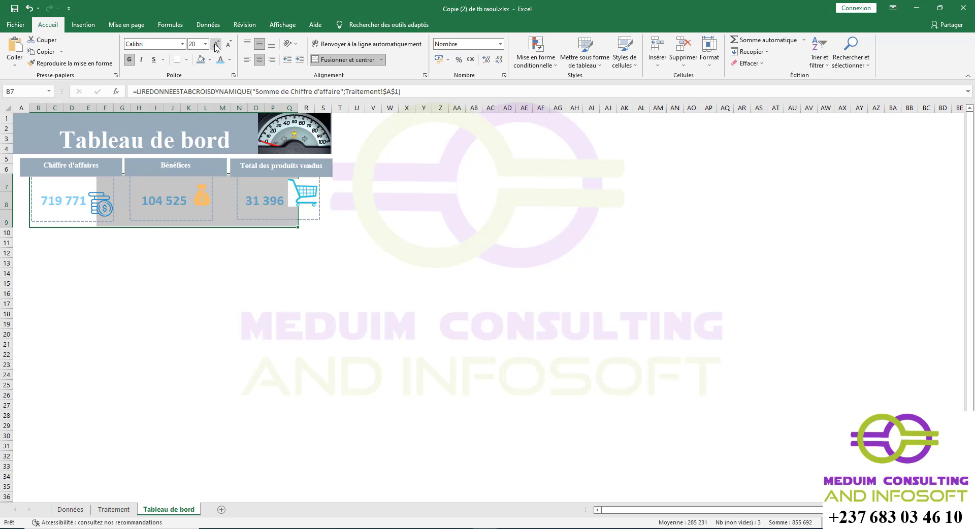
click(216, 45)
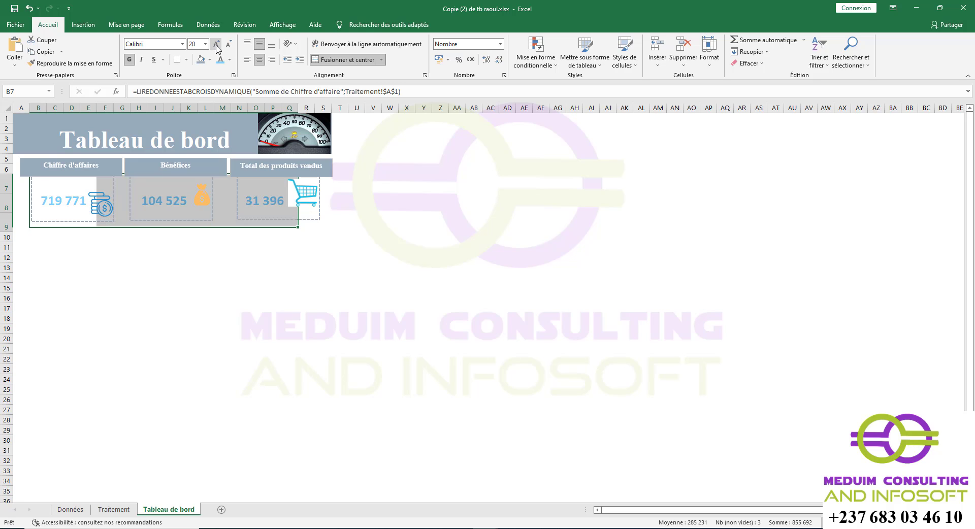
click(223, 299)
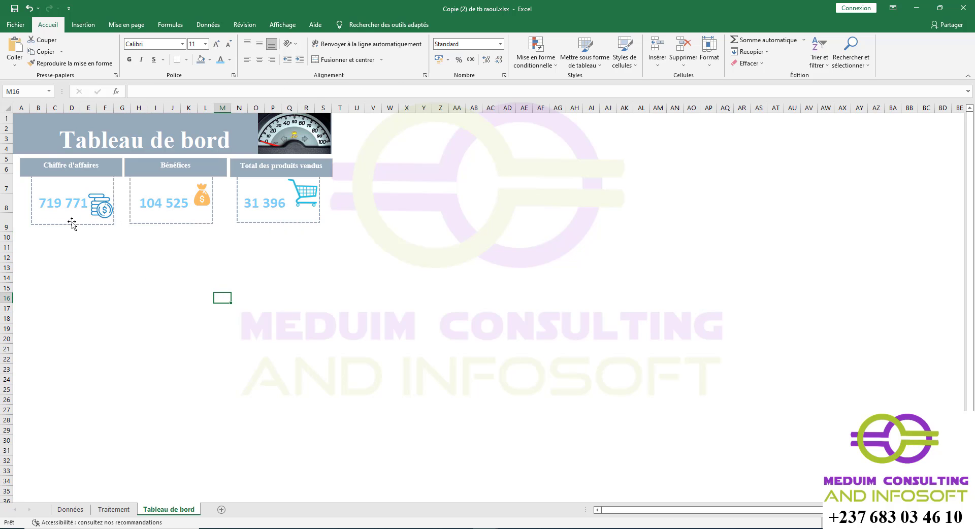
Step: Reduce the height of the three dashed card rectangles again so their lower edges sit just below the enlarged values
click(46, 223)
ctrl+click(165, 221)
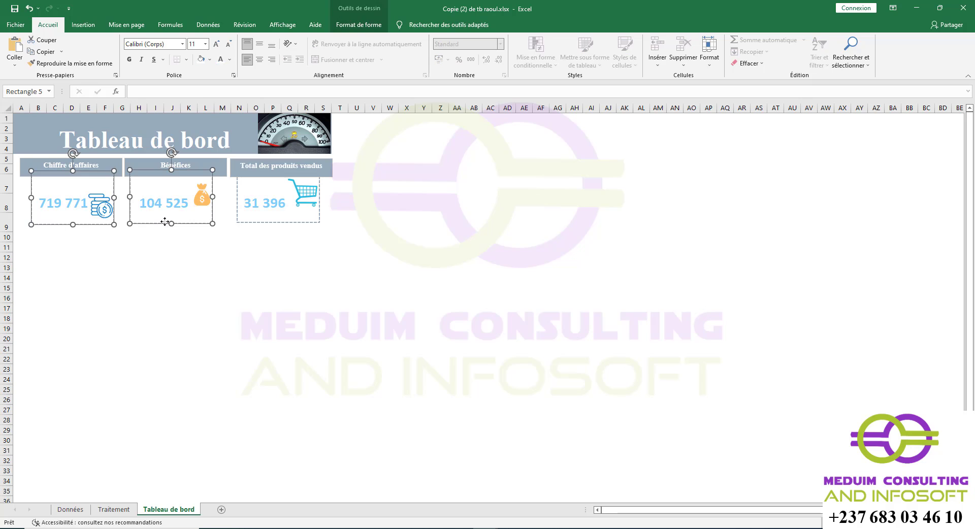
ctrl+click(278, 223)
drag(73, 224, 73, 217)
click(102, 236)
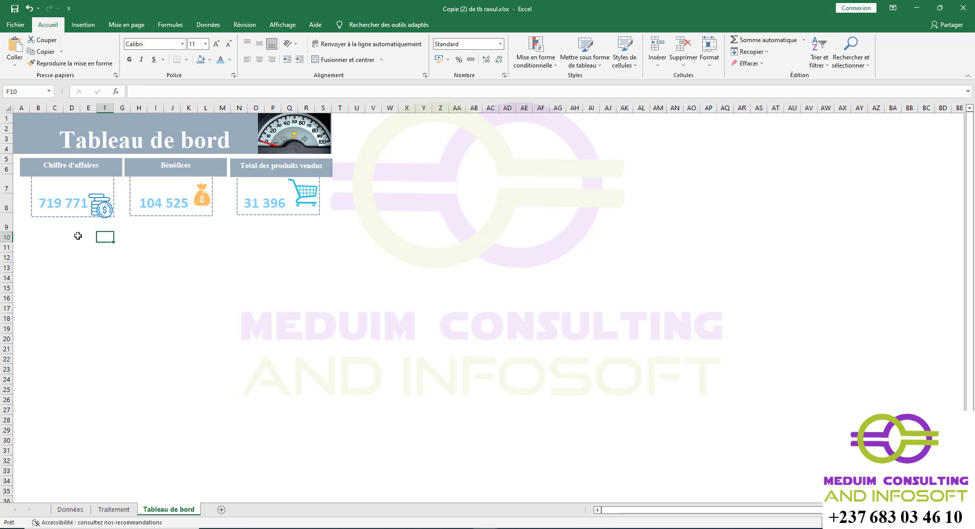
click(72, 236)
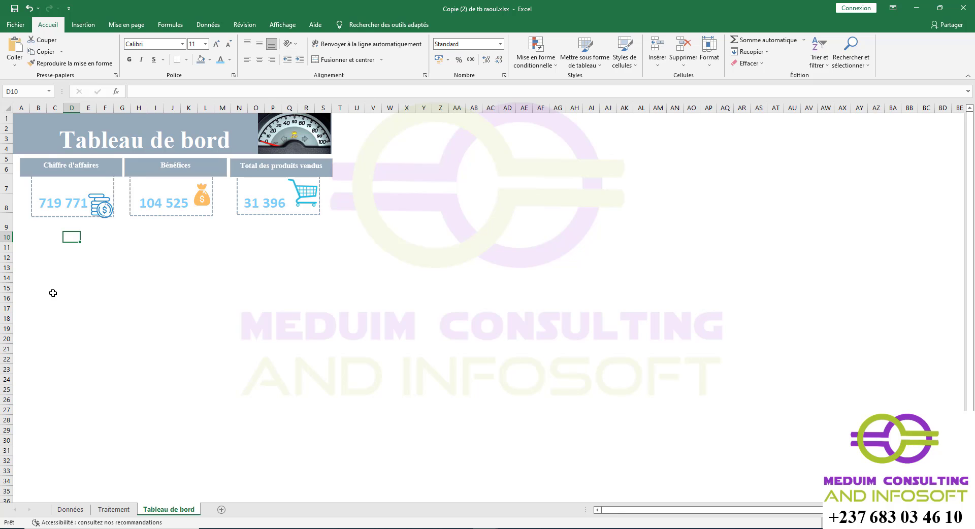
Step: Reposition the money bag, shopping cart and coin icons so they line up with the values in their cards
click(200, 202)
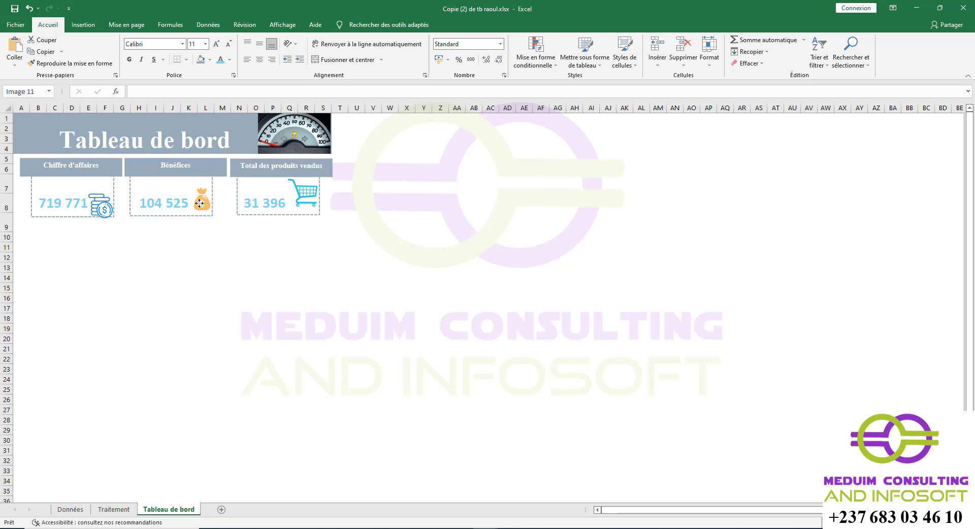
drag(200, 204, 200, 204)
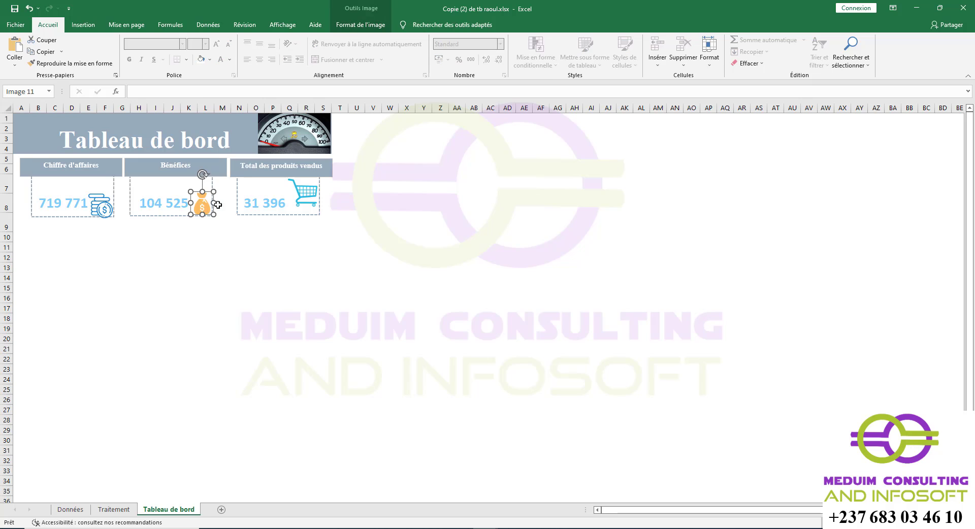
drag(306, 193, 306, 198)
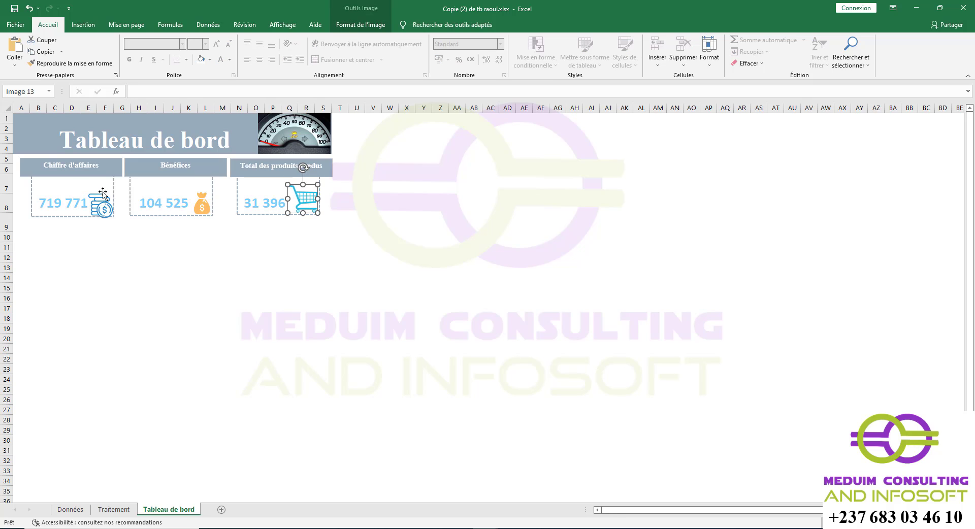
drag(99, 201, 99, 200)
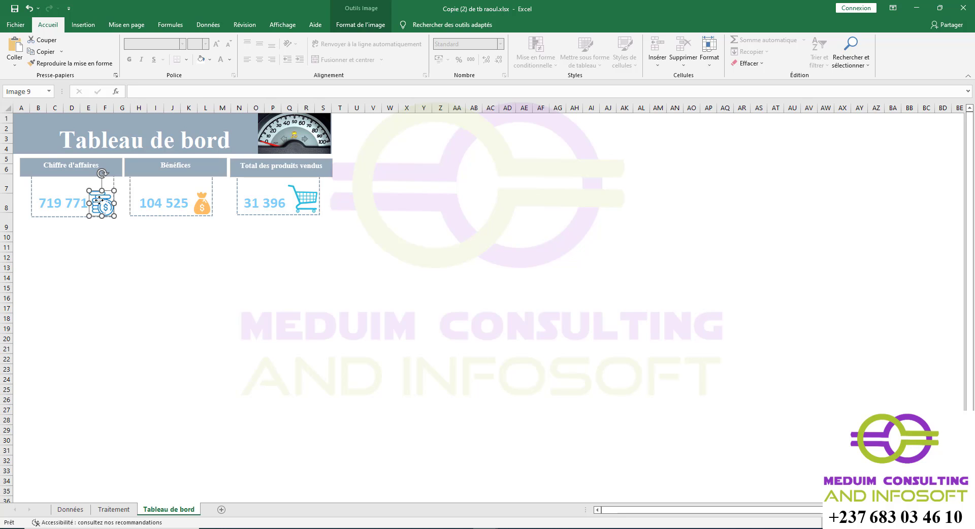
Step: Reduce the heights of rows 7, 8 and 9, shrinking row 9 almost completely, to make the three cards more compact
click(85, 227)
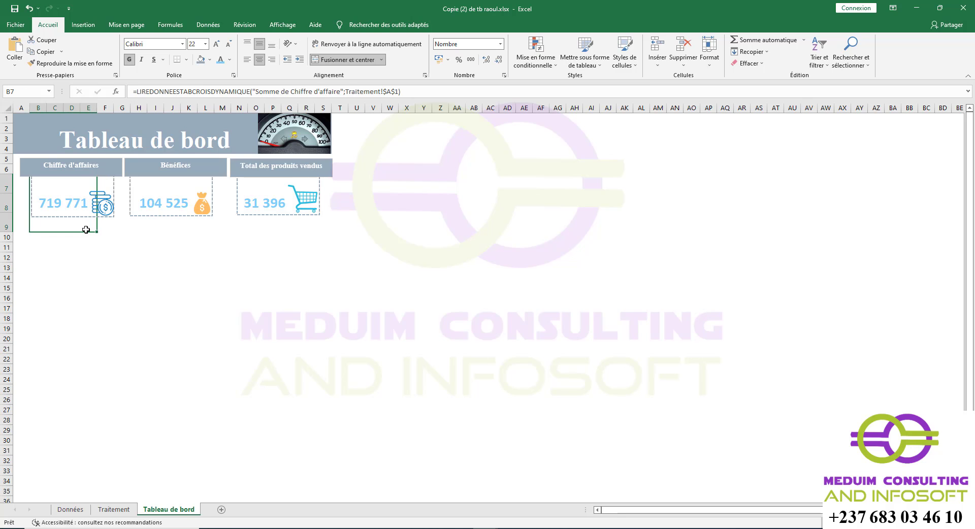
click(64, 254)
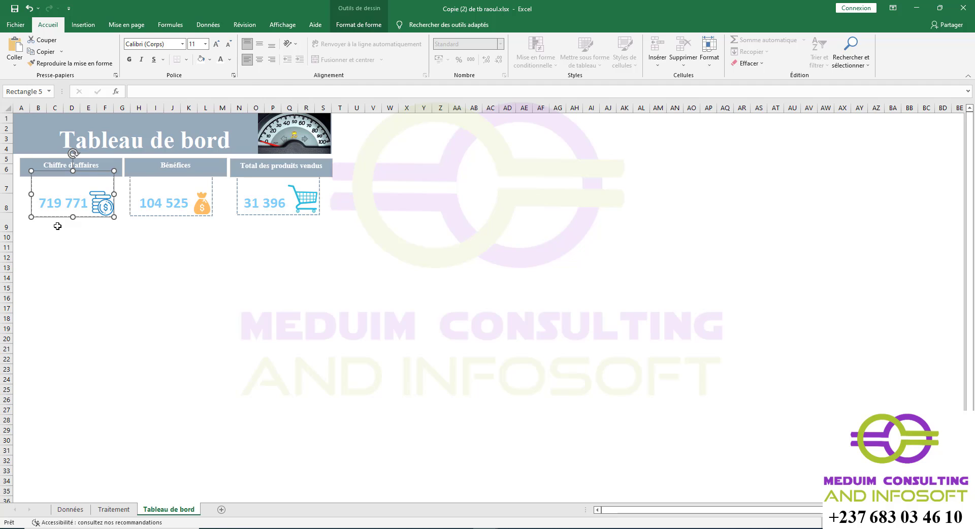
click(58, 226)
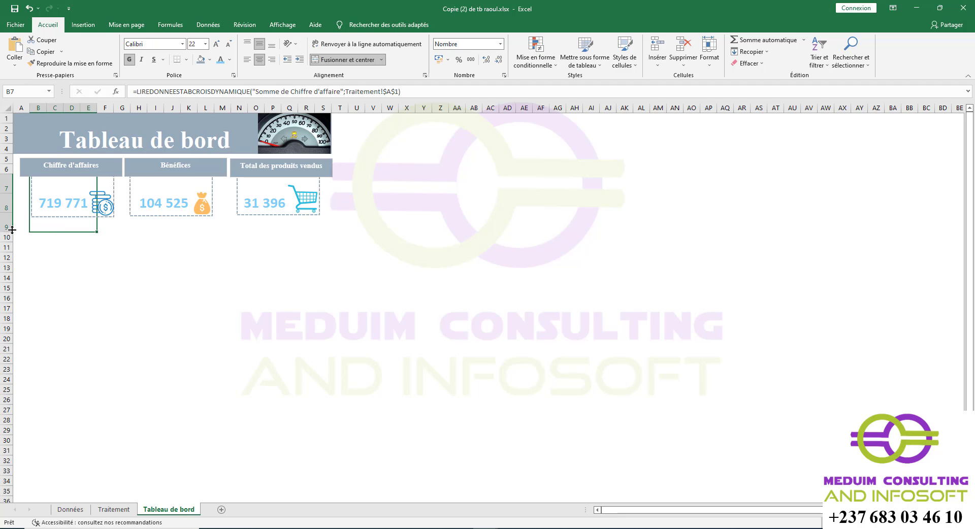
drag(7, 232, 19, 215)
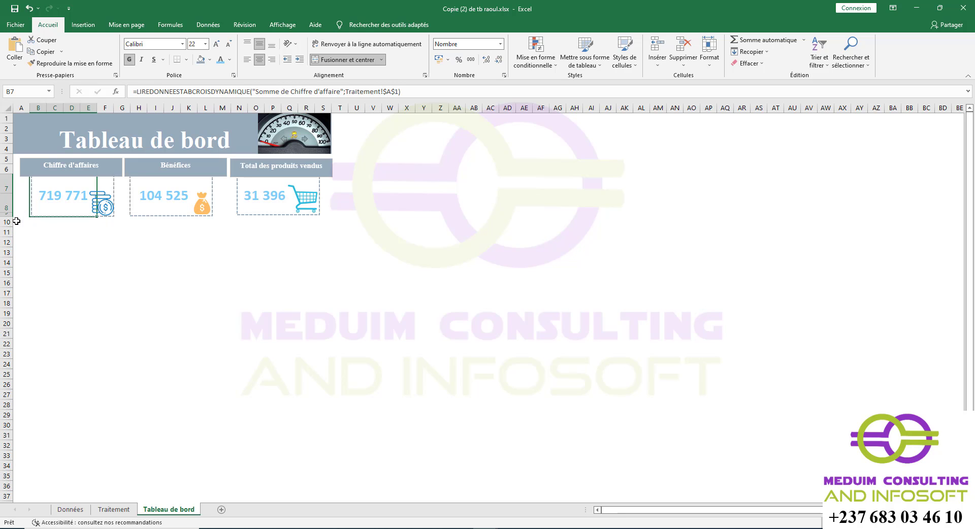
drag(10, 199, 10, 188)
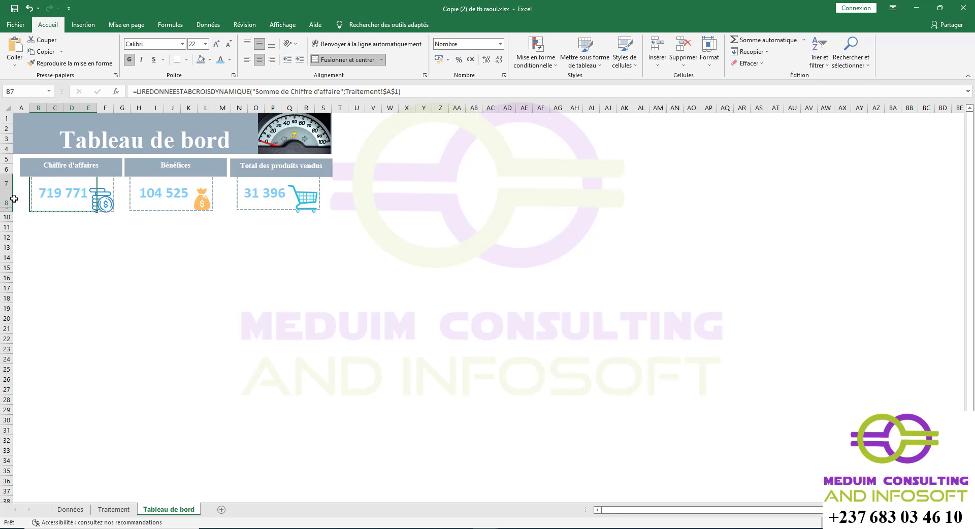
drag(9, 204, 11, 202)
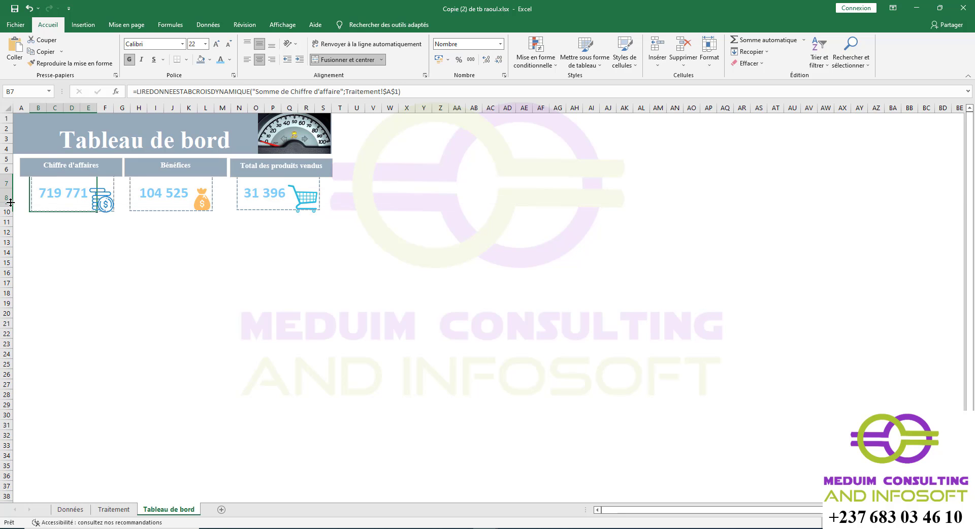
click(60, 235)
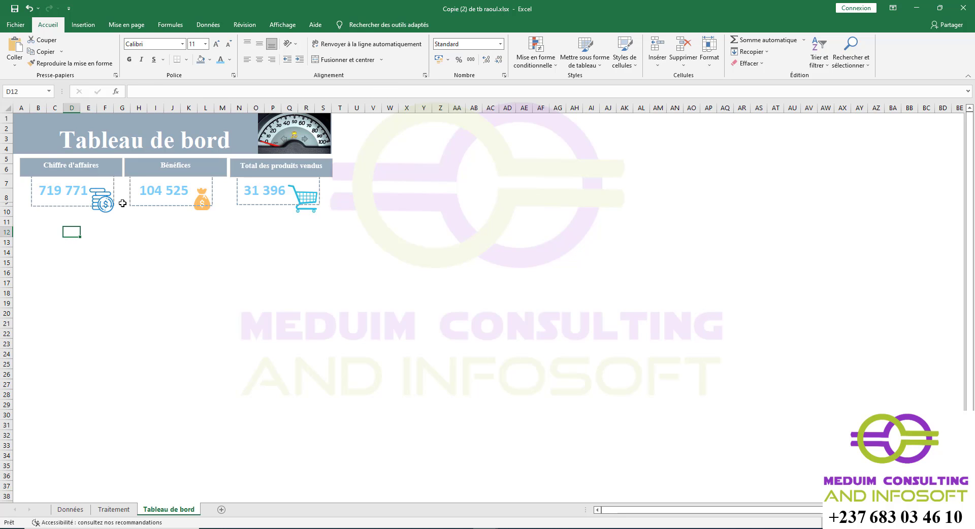
Step: Move the coin, money bag and shopping cart icons up so each fits inside its shortened dashed rectangle beside the value
click(104, 191)
drag(104, 192, 103, 189)
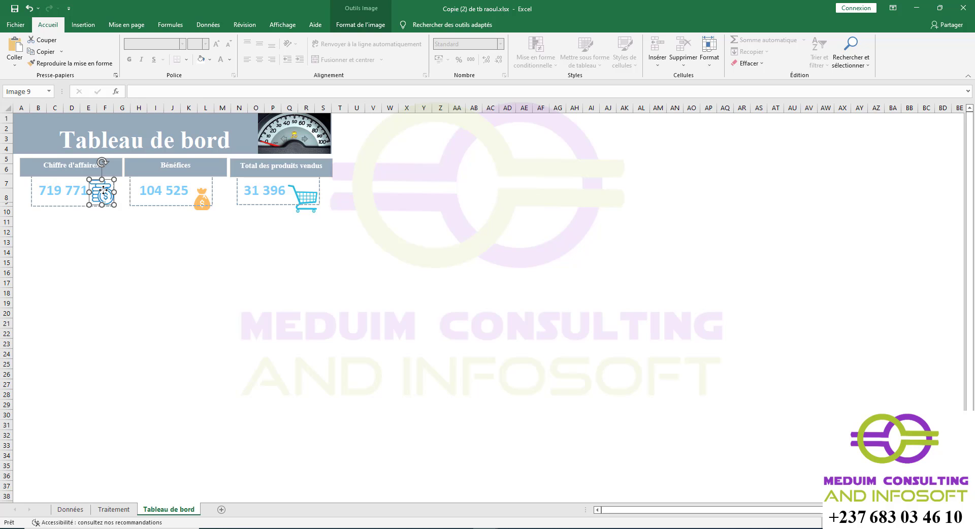
click(202, 201)
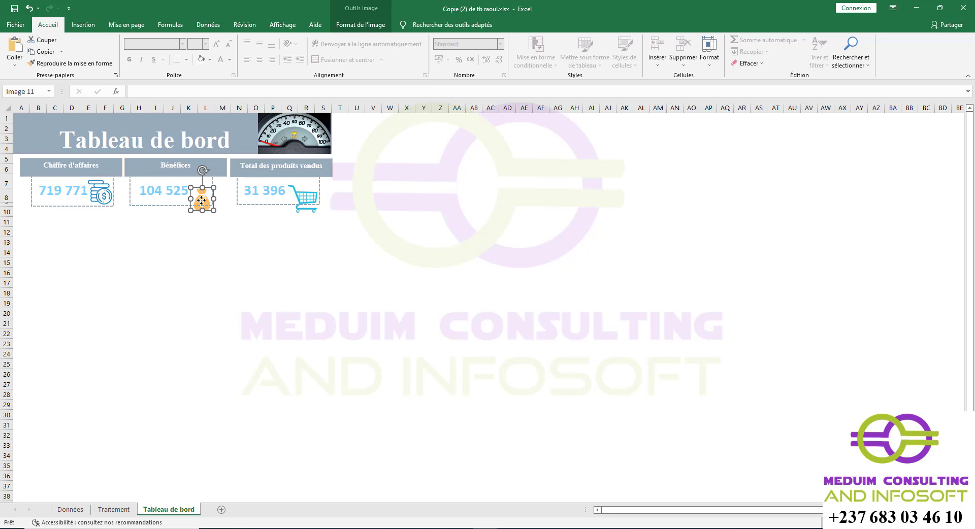
drag(202, 200, 201, 191)
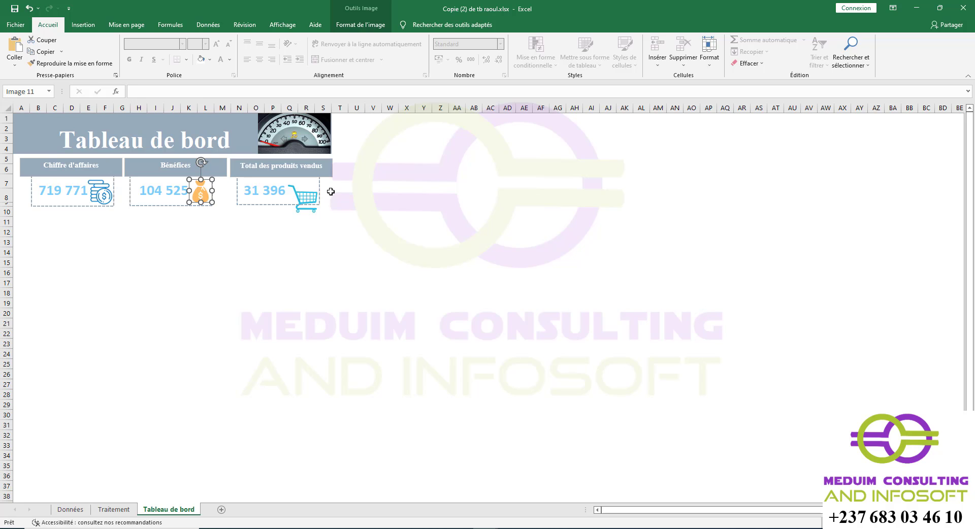
click(307, 199)
drag(307, 200, 307, 189)
click(303, 222)
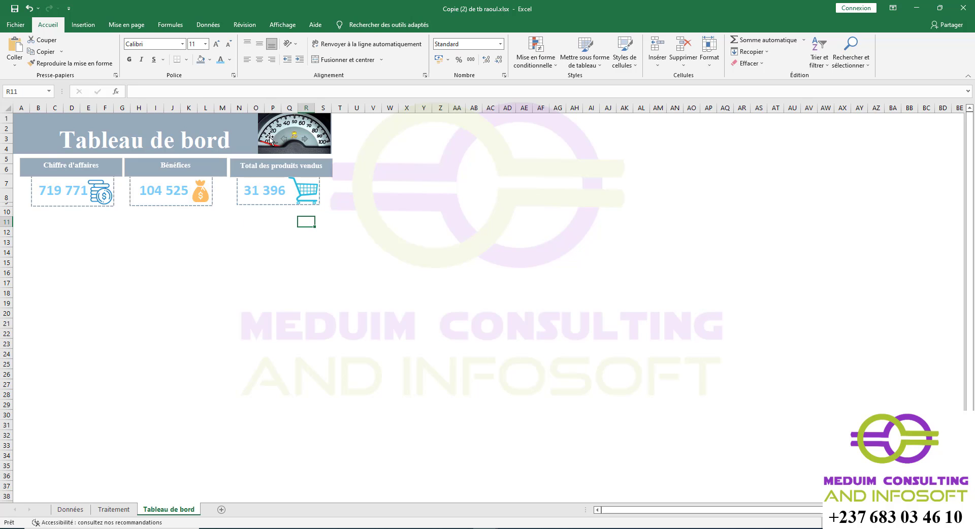